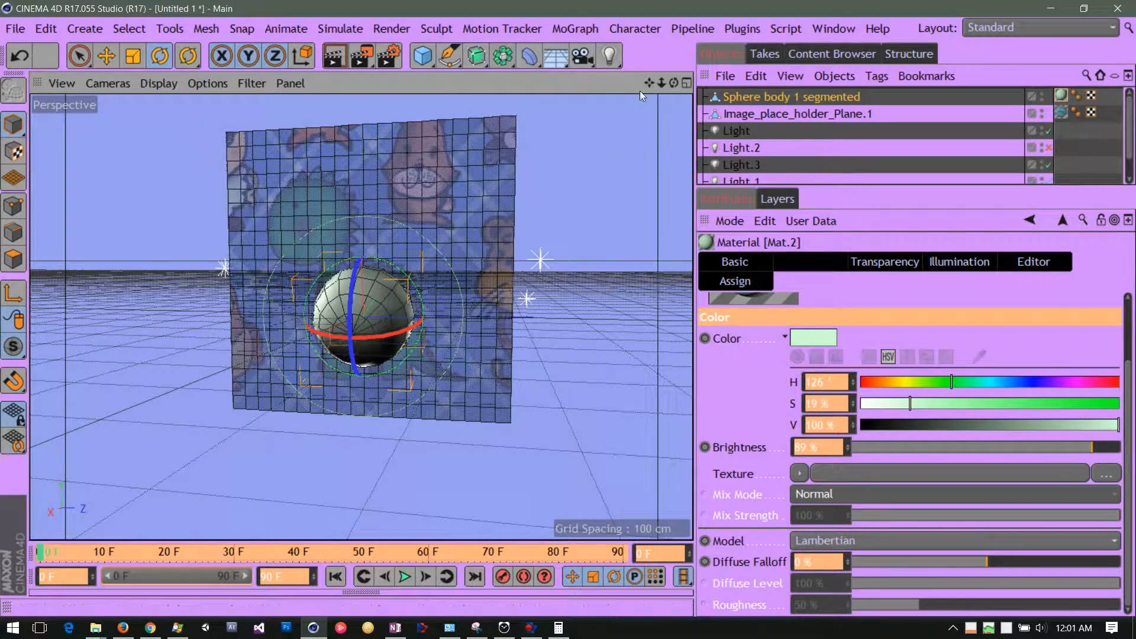
Hide Image_place_holder_Plane.1 in the editor by setting its editor visibility to Off.
{"action": "left_click_drag", "start_coordinate": [649, 83], "coordinate": [680, 187]}
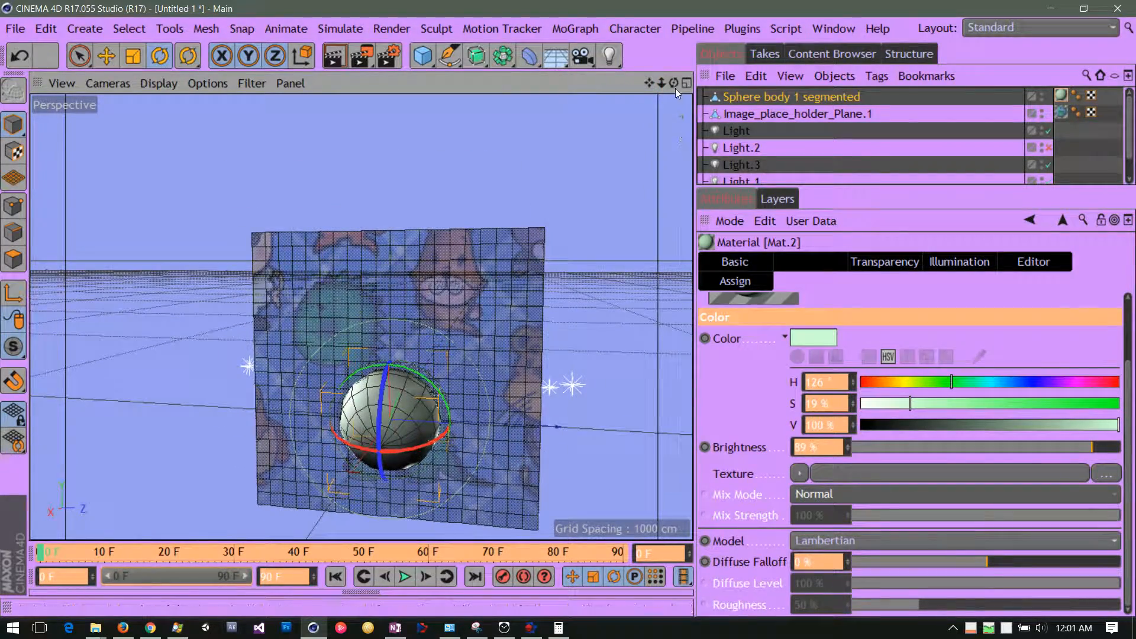
{"action": "left_click_drag", "start_coordinate": [675, 84], "coordinate": [647, 36]}
{"action": "right_click_drag", "start_coordinate": [648, 84], "coordinate": [716, 80]}
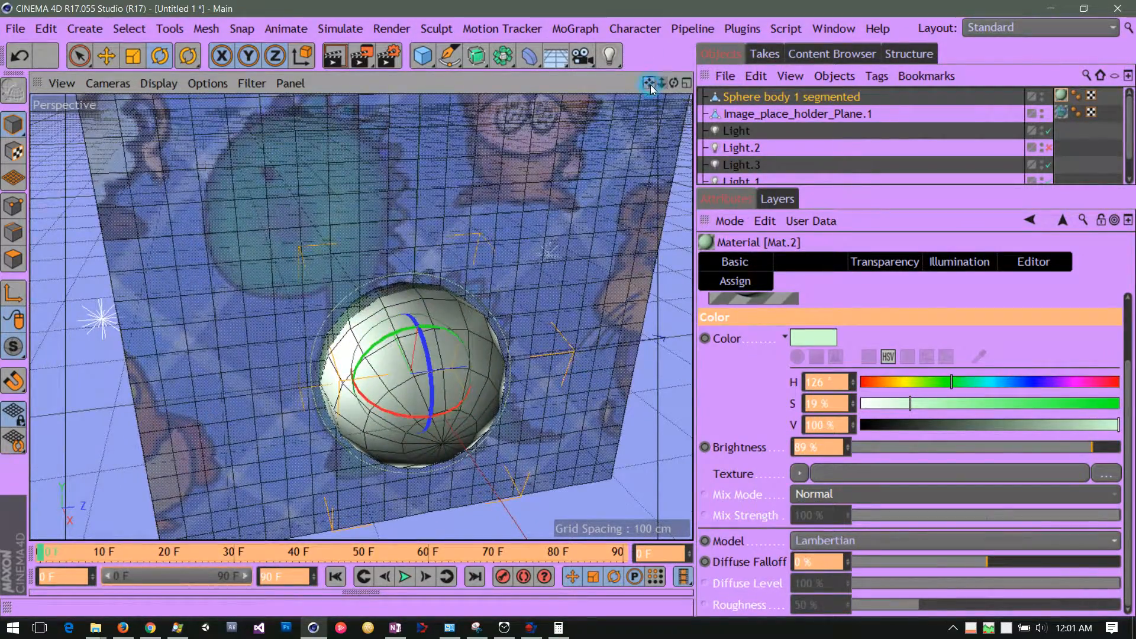
{"action": "left_click_drag", "start_coordinate": [650, 84], "coordinate": [580, 77]}
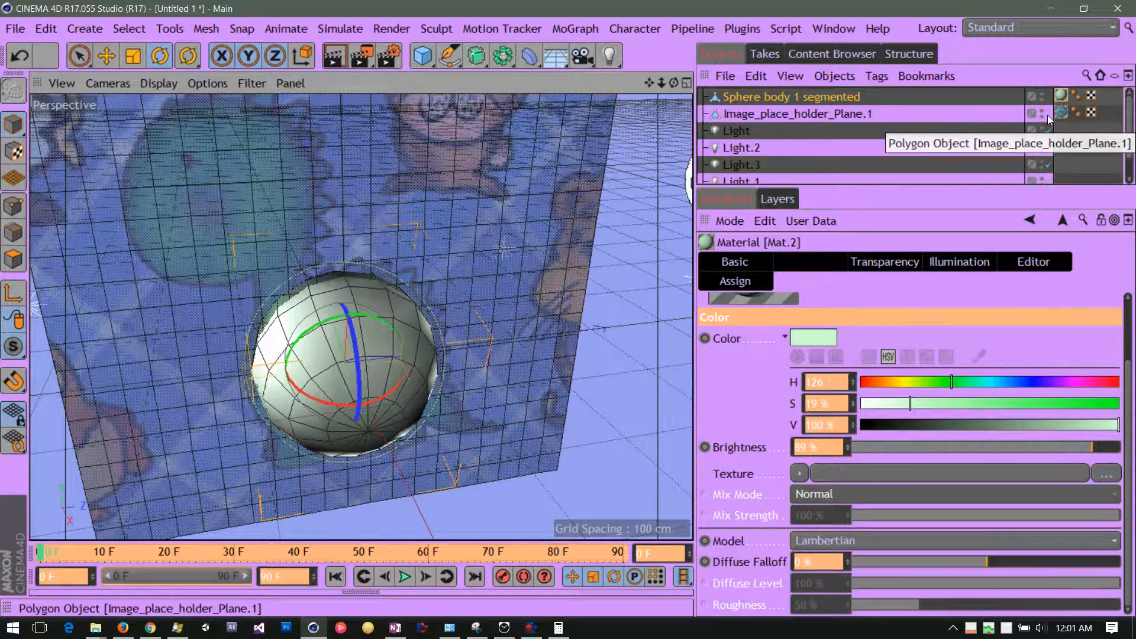
{"action": "left_click", "coordinate": [802, 113]}
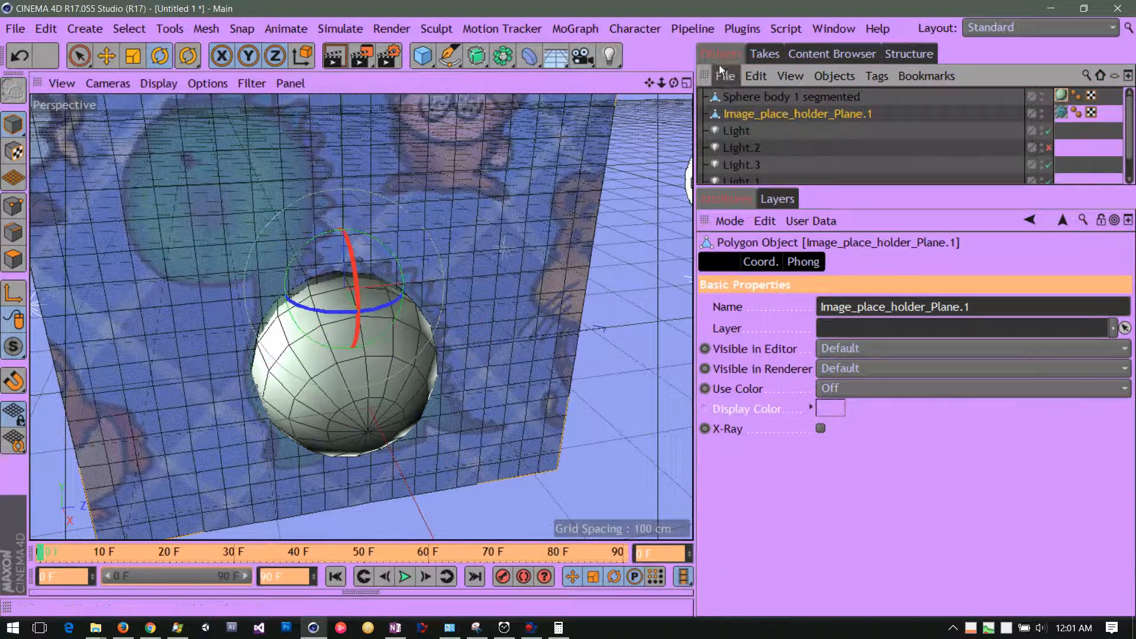
{"action": "left_click", "coordinate": [1049, 113]}
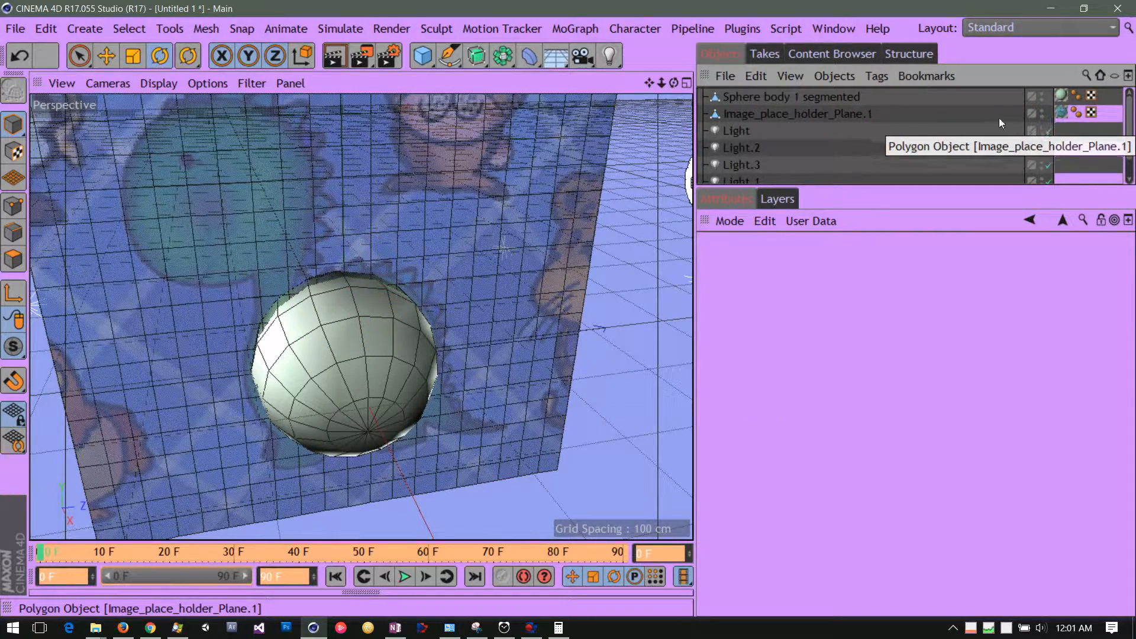
{"action": "left_click", "coordinate": [812, 113]}
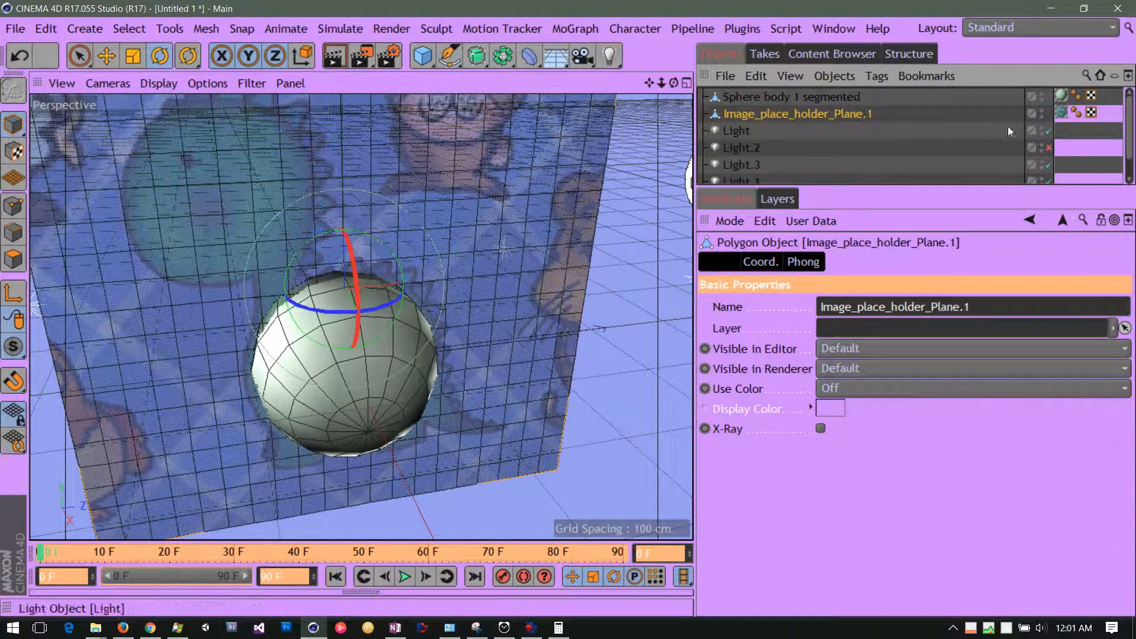
{"action": "left_click", "coordinate": [1031, 112]}
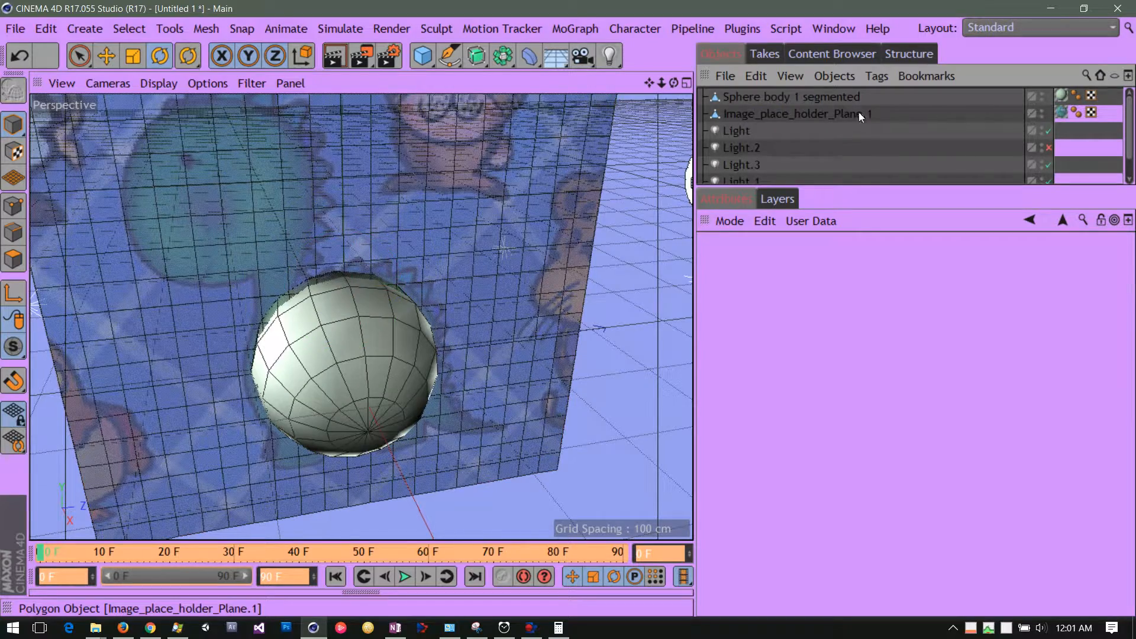
{"action": "left_click", "coordinate": [796, 118]}
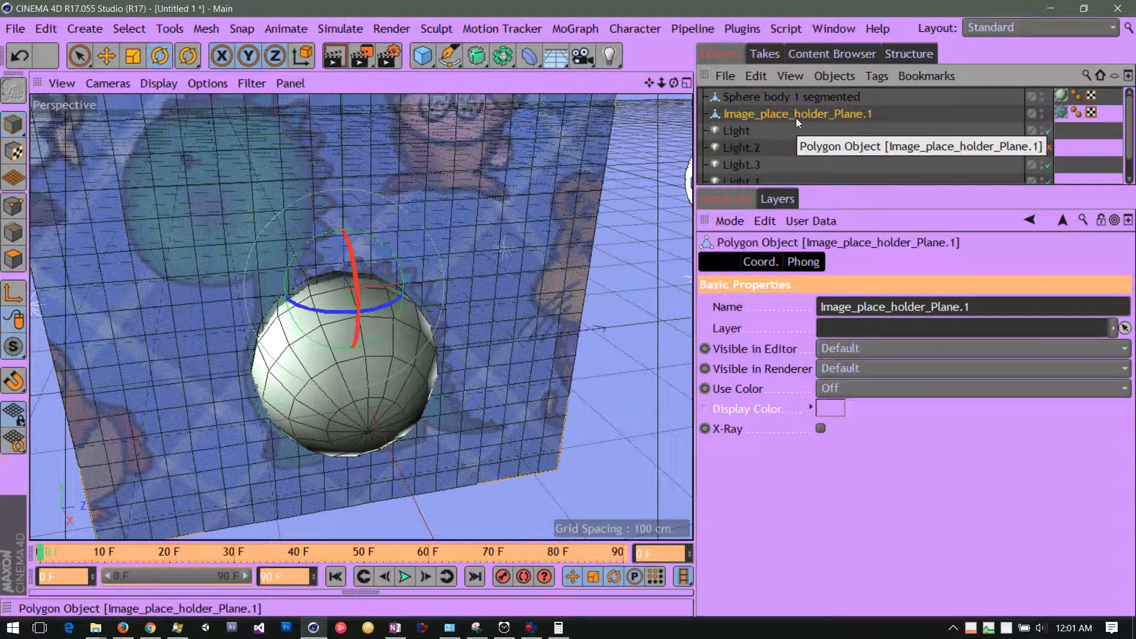
{"action": "left_click", "coordinate": [1041, 113]}
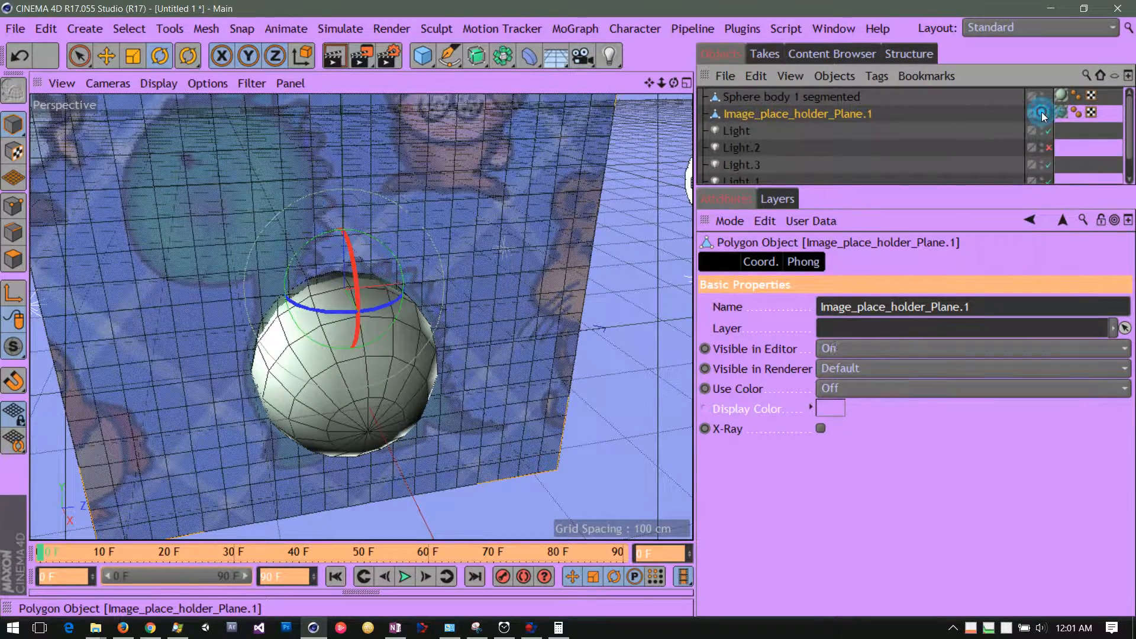
{"action": "left_click", "coordinate": [1041, 112]}
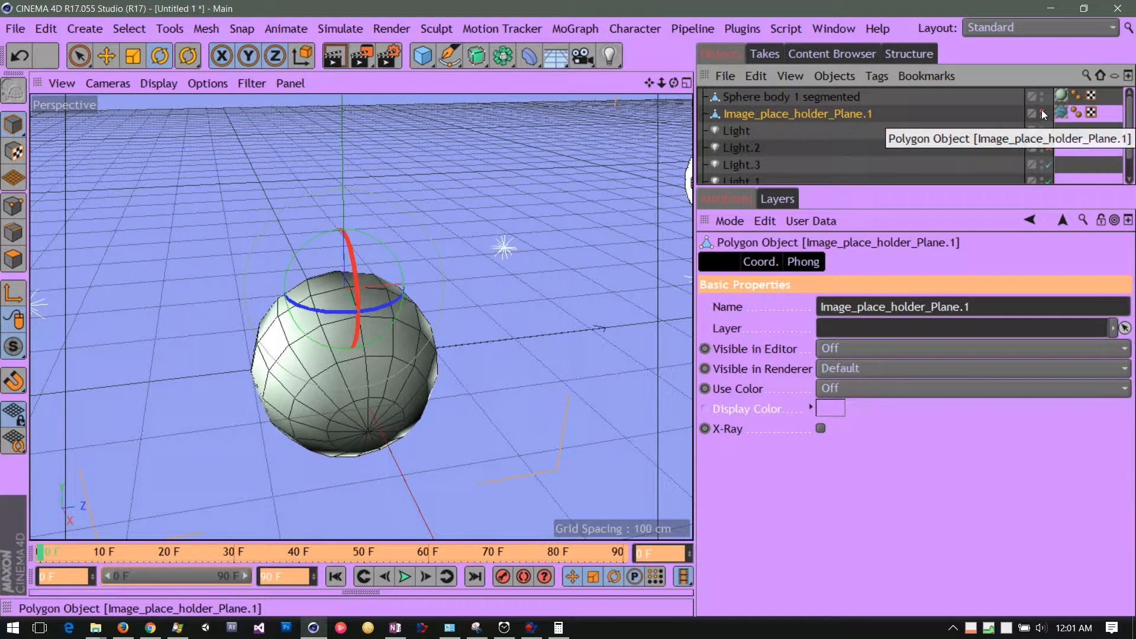
Rotate Sphere body 1 segmented about a quarter turn so its pole faces the front instead of the side.
{"action": "mouse_move", "coordinate": [674, 84]}
{"action": "left_mouse_down"}
{"action": "mouse_move", "coordinate": [574, 88]}
{"action": "mouse_move", "coordinate": [658, 83]}
{"action": "left_mouse_up"}
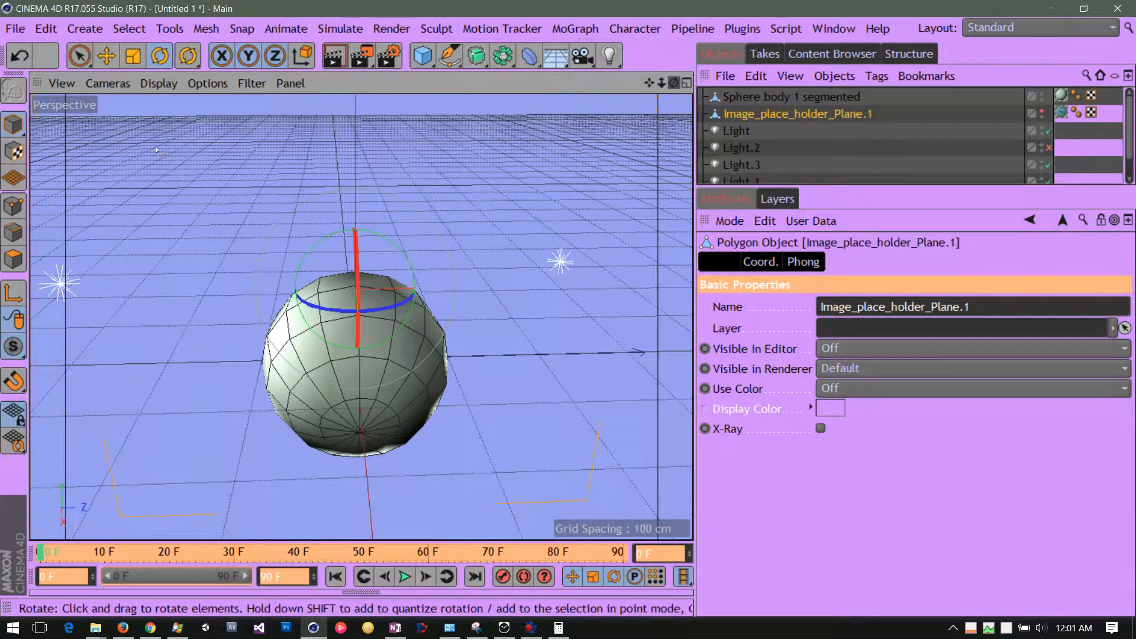
{"action": "left_click", "coordinate": [16, 132]}
{"action": "left_click", "coordinate": [69, 148]}
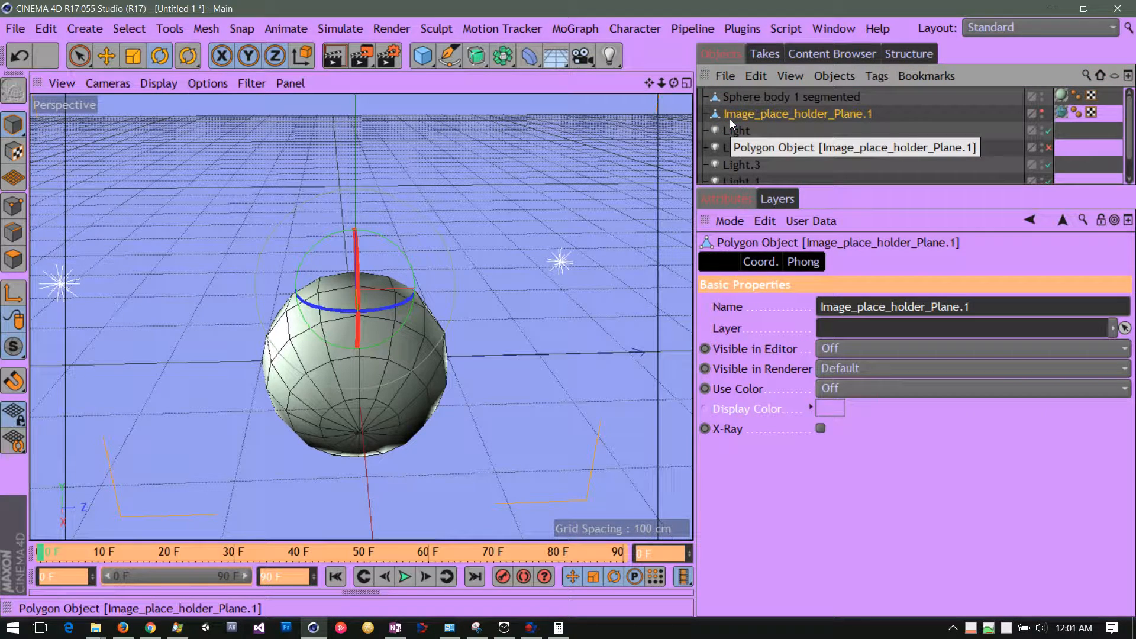
{"action": "left_click", "coordinate": [734, 99]}
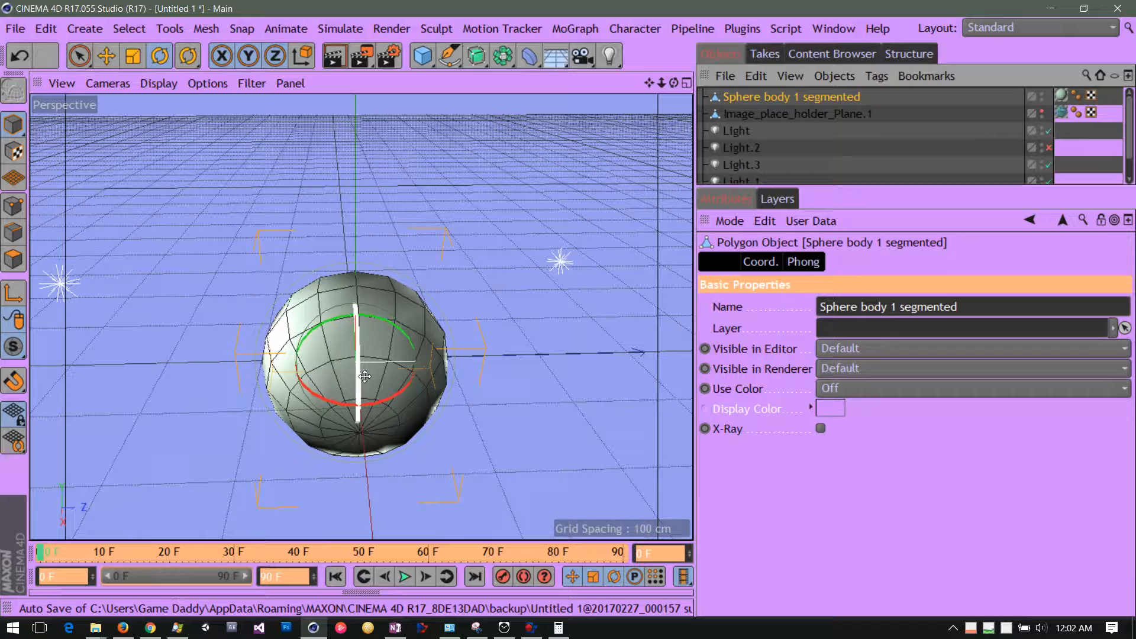
{"action": "left_click_drag", "start_coordinate": [673, 83], "coordinate": [502, 164]}
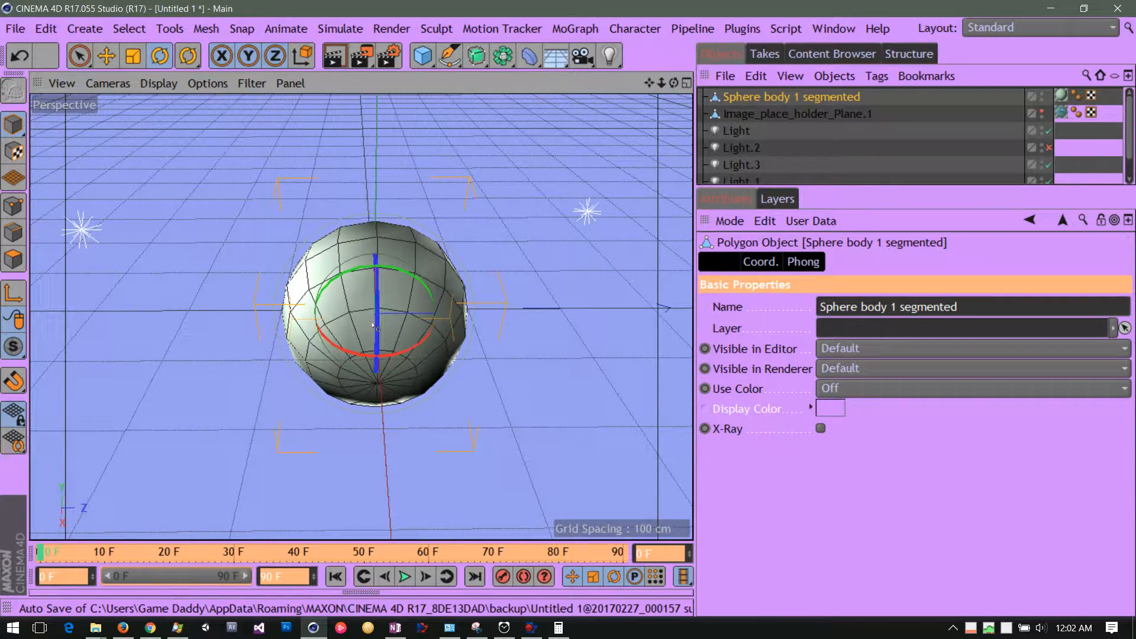
{"action": "left_click_drag", "start_coordinate": [372, 325], "coordinate": [292, 335]}
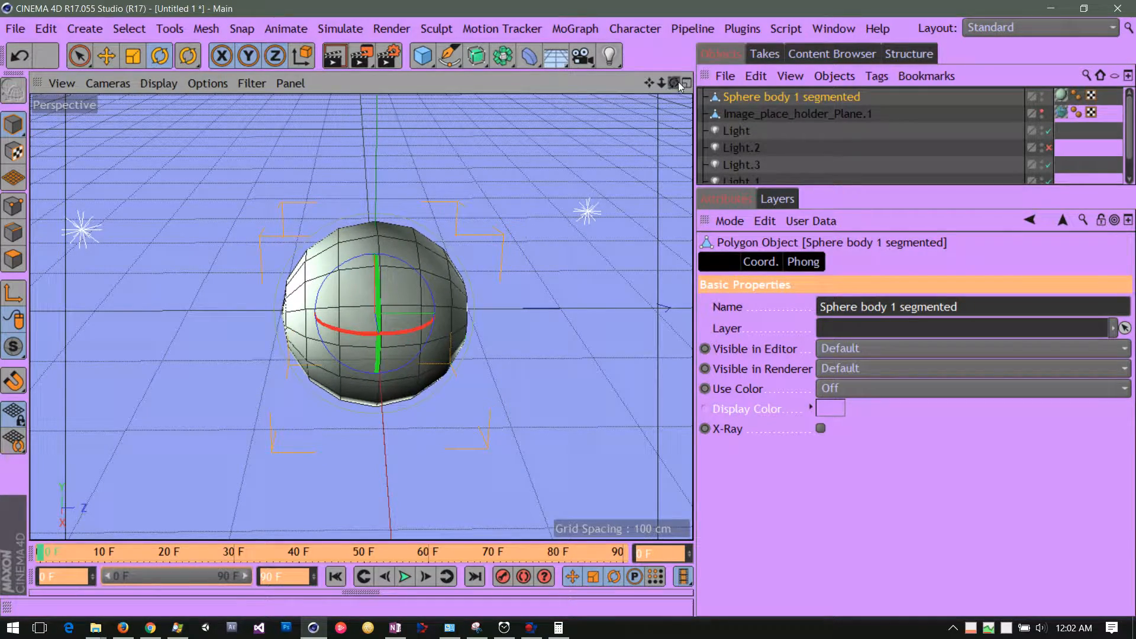
In the Front view, rotate the segmented sphere until its rotation axes line up horizontally and vertically.
{"action": "left_click_drag", "start_coordinate": [699, 84], "coordinate": [764, 56]}
{"action": "left_click_drag", "start_coordinate": [649, 83], "coordinate": [165, 103]}
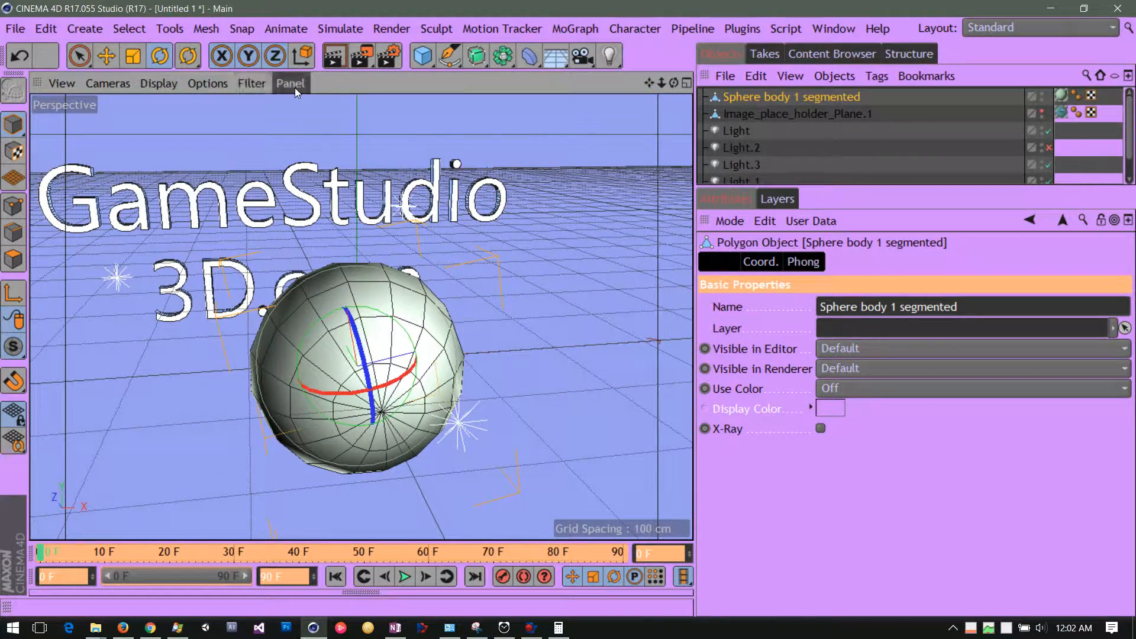
{"action": "left_click", "coordinate": [107, 84]}
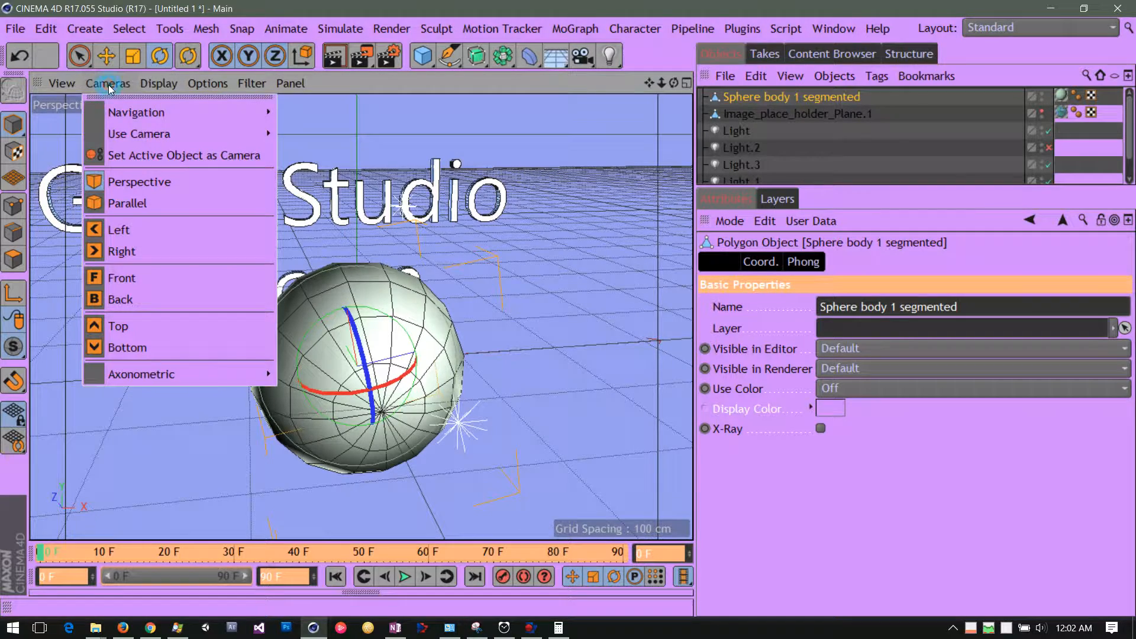
{"action": "left_click", "coordinate": [124, 279]}
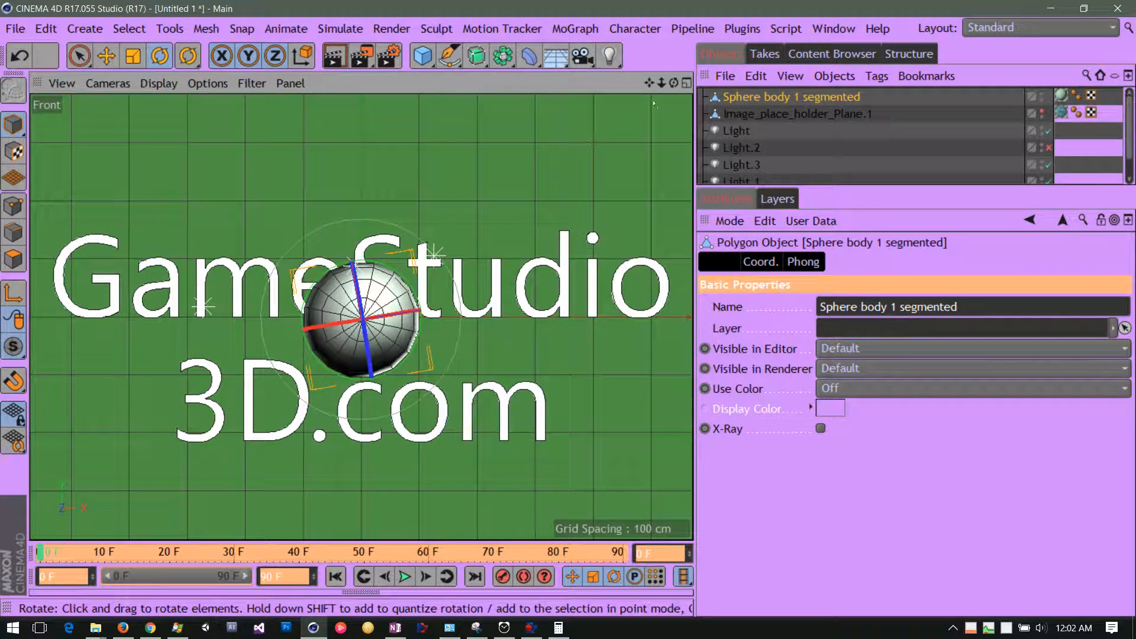
{"action": "right_click_drag", "start_coordinate": [649, 84], "coordinate": [734, 87]}
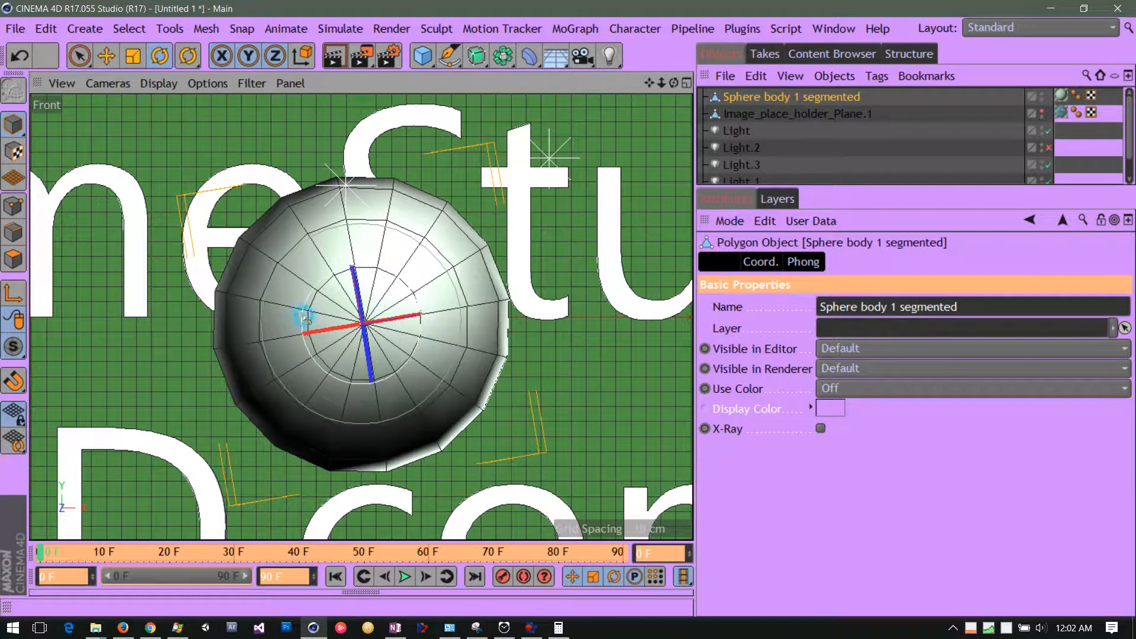
{"action": "left_click_drag", "start_coordinate": [304, 318], "coordinate": [307, 307]}
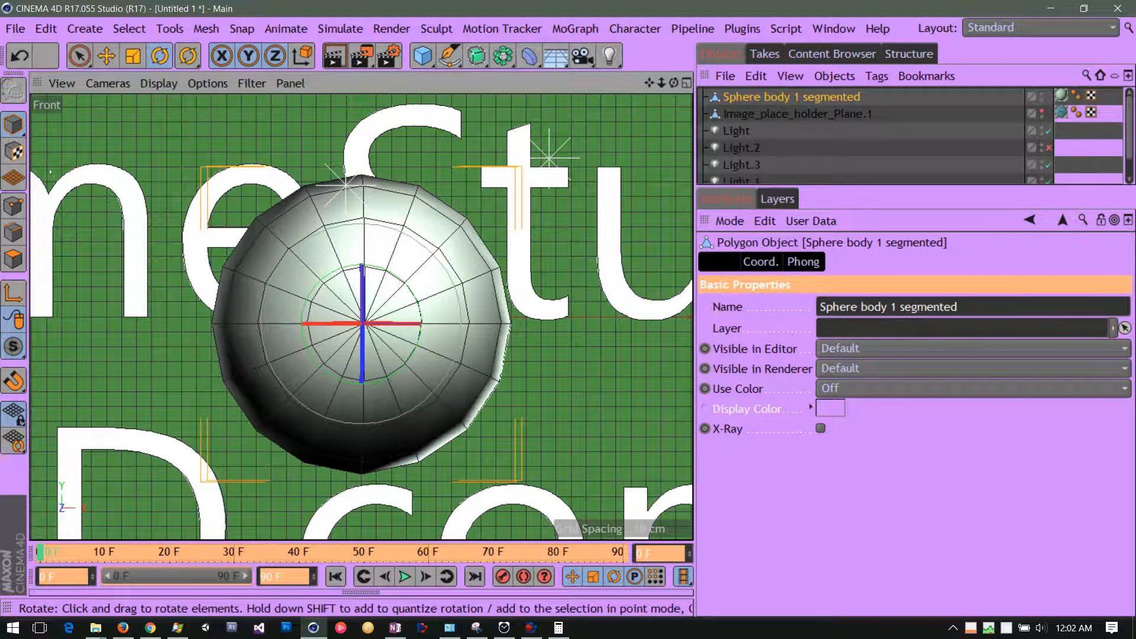
In the Left view, fine-tune the segmented sphere's rotation until its horizontal segment line and bounding box are level.
{"action": "left_click", "coordinate": [107, 83]}
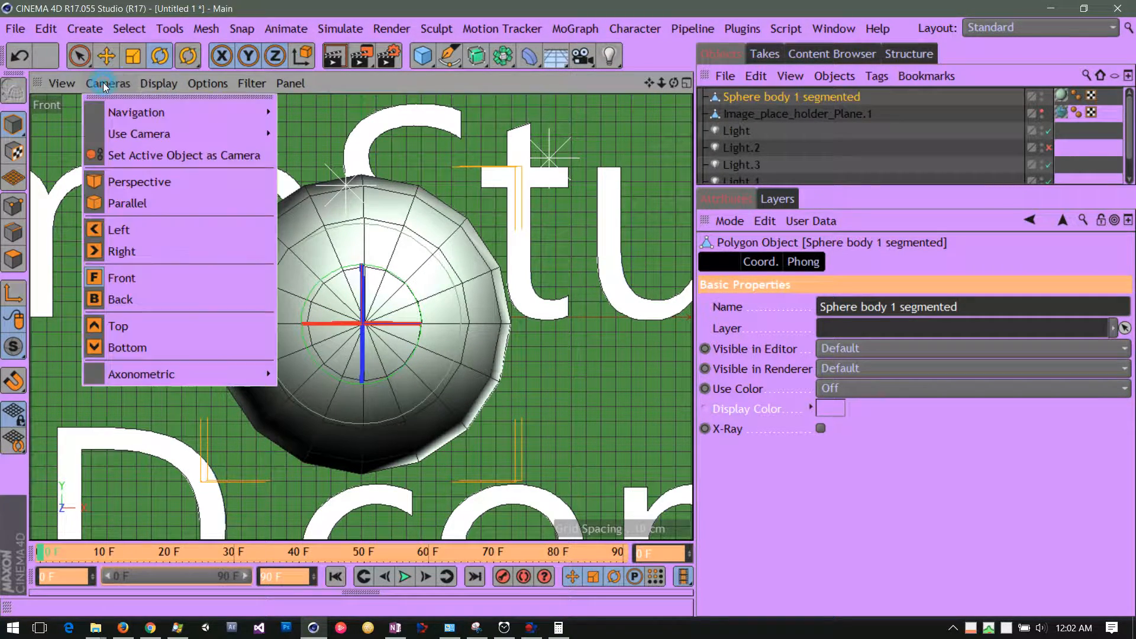
{"action": "left_click", "coordinate": [122, 233]}
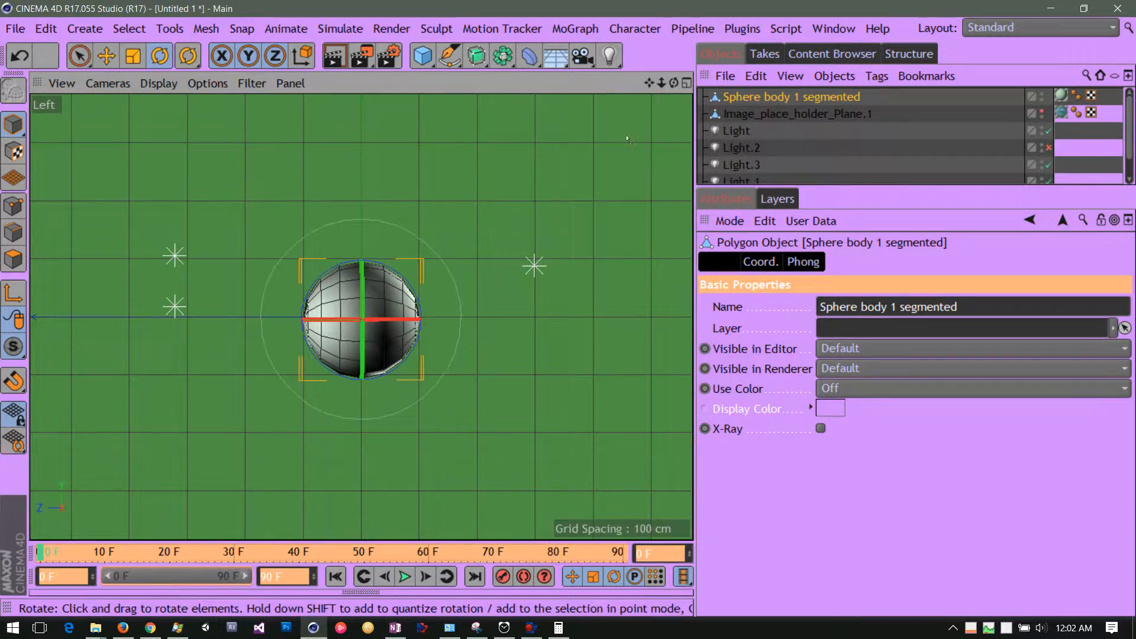
{"action": "left_click", "coordinate": [647, 83]}
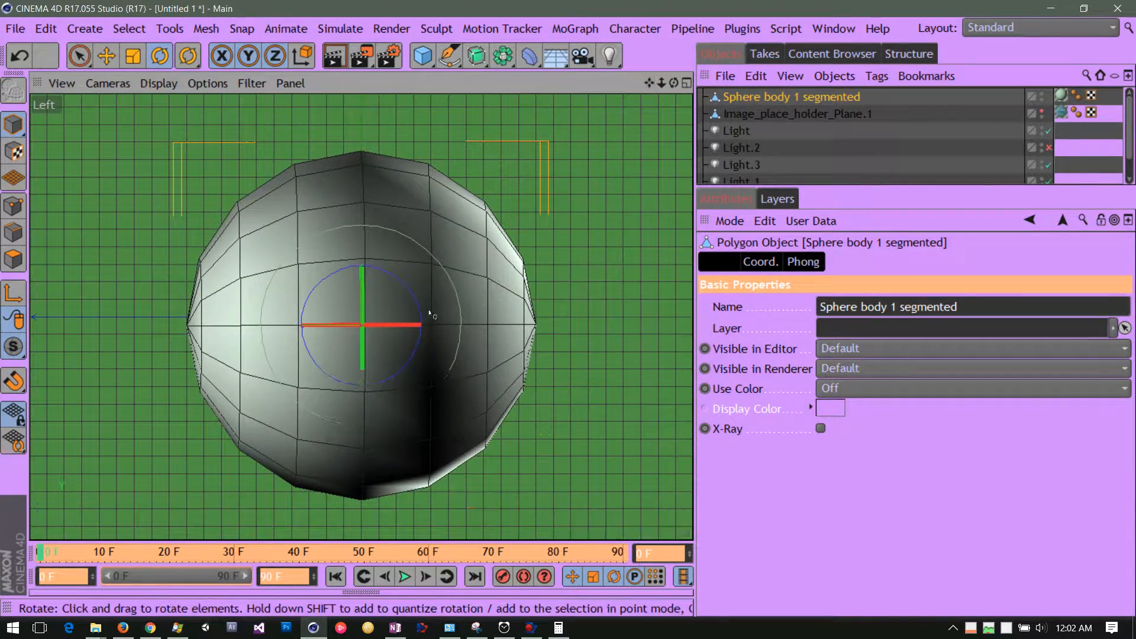
{"action": "left_click_drag", "start_coordinate": [413, 323], "coordinate": [418, 331]}
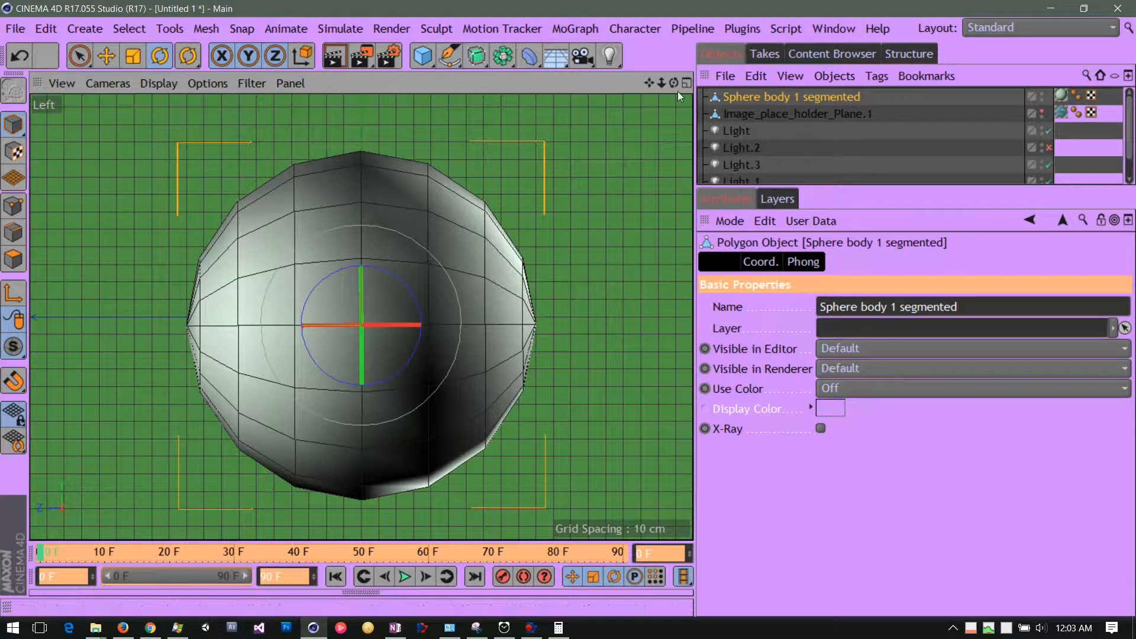
Return to the Perspective view and inspect the selected sphere close up with its pole facing the camera.
{"action": "left_click_drag", "start_coordinate": [654, 84], "coordinate": [627, 76]}
{"action": "left_click", "coordinate": [111, 83]}
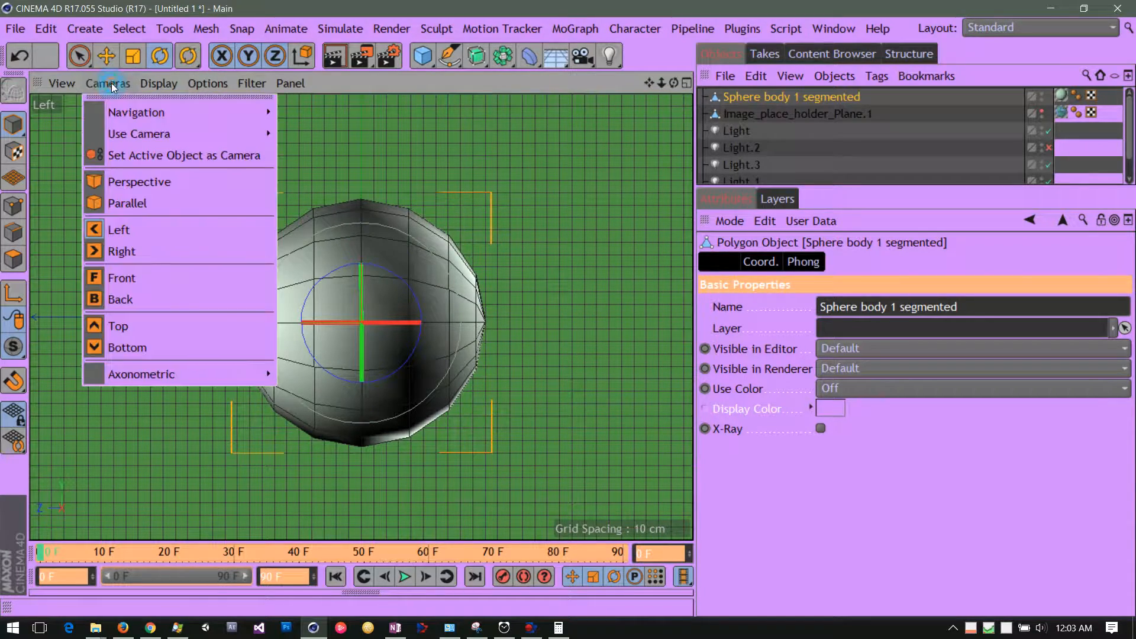
{"action": "left_click", "coordinate": [114, 183]}
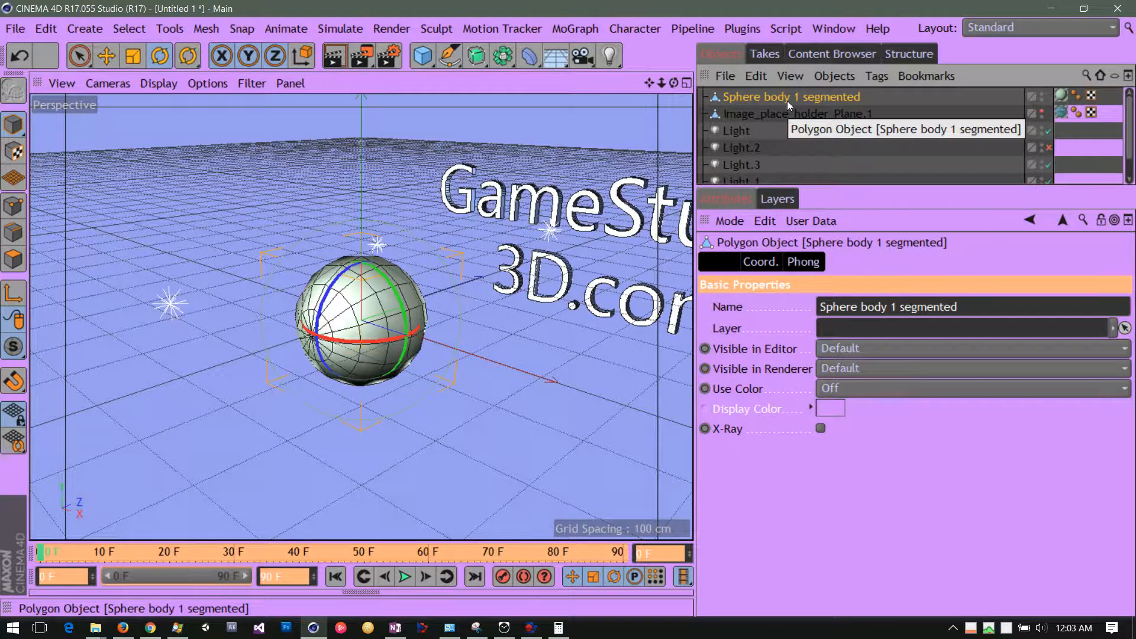
{"action": "key", "text": "o"}
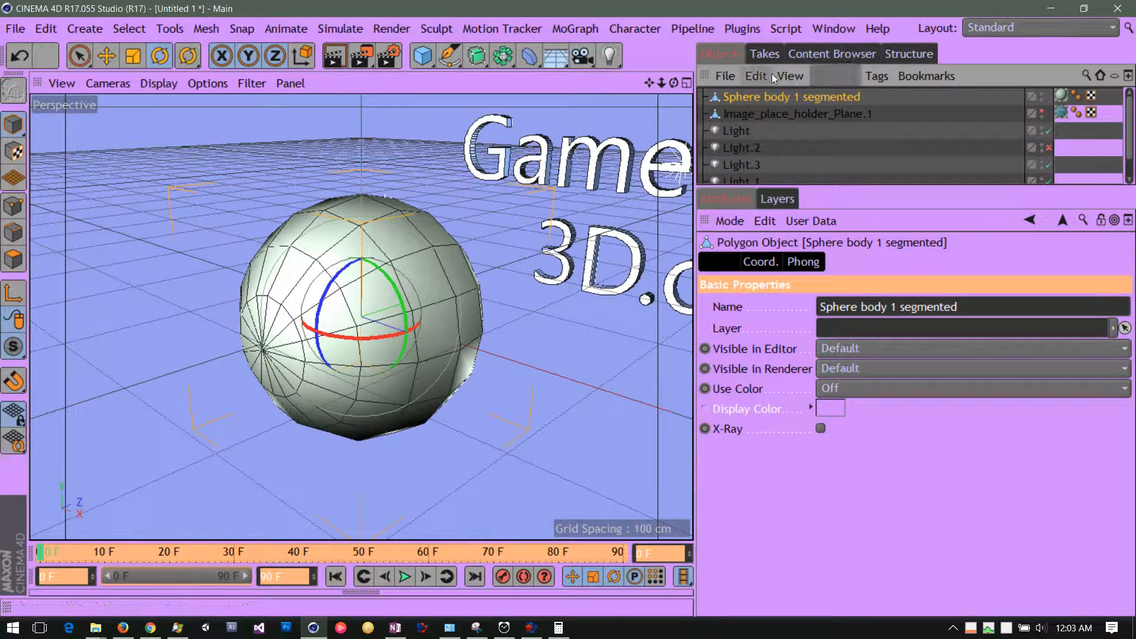
{"action": "left_click_drag", "start_coordinate": [647, 84], "coordinate": [818, 6]}
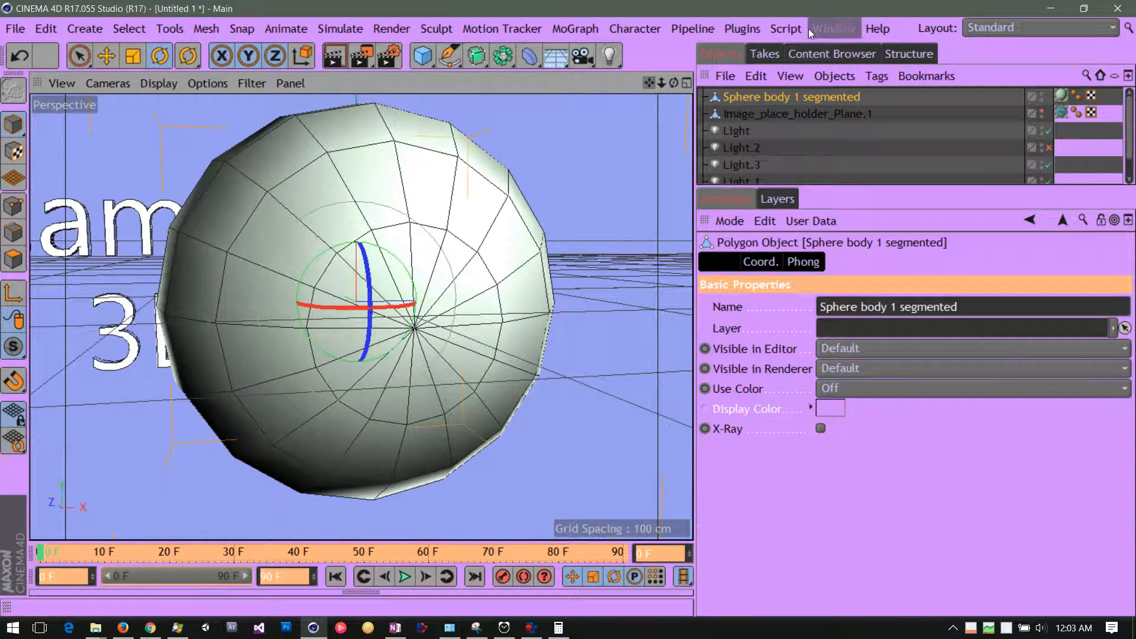
{"action": "mouse_move", "coordinate": [673, 82]}
{"action": "left_mouse_down"}
{"action": "mouse_move", "coordinate": [652, 65]}
{"action": "mouse_move", "coordinate": [659, 73]}
{"action": "mouse_move", "coordinate": [609, 90]}
{"action": "mouse_move", "coordinate": [647, 87]}
{"action": "mouse_move", "coordinate": [660, 69]}
{"action": "mouse_move", "coordinate": [645, 88]}
{"action": "mouse_move", "coordinate": [623, 83]}
{"action": "mouse_move", "coordinate": [676, 84]}
{"action": "mouse_move", "coordinate": [691, 97]}
{"action": "mouse_move", "coordinate": [676, 68]}
{"action": "left_mouse_up"}
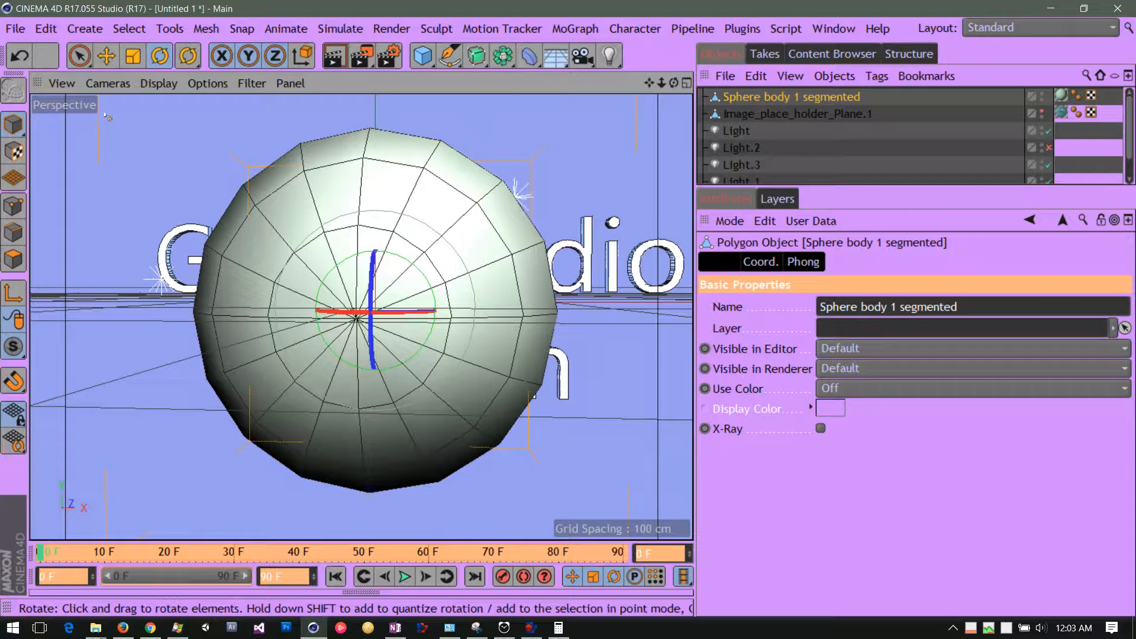
Start saving the project under a new name and add a default-named folder inside 11AA++AA D_drive C4D daily worksaves.
{"action": "left_click", "coordinate": [14, 30]}
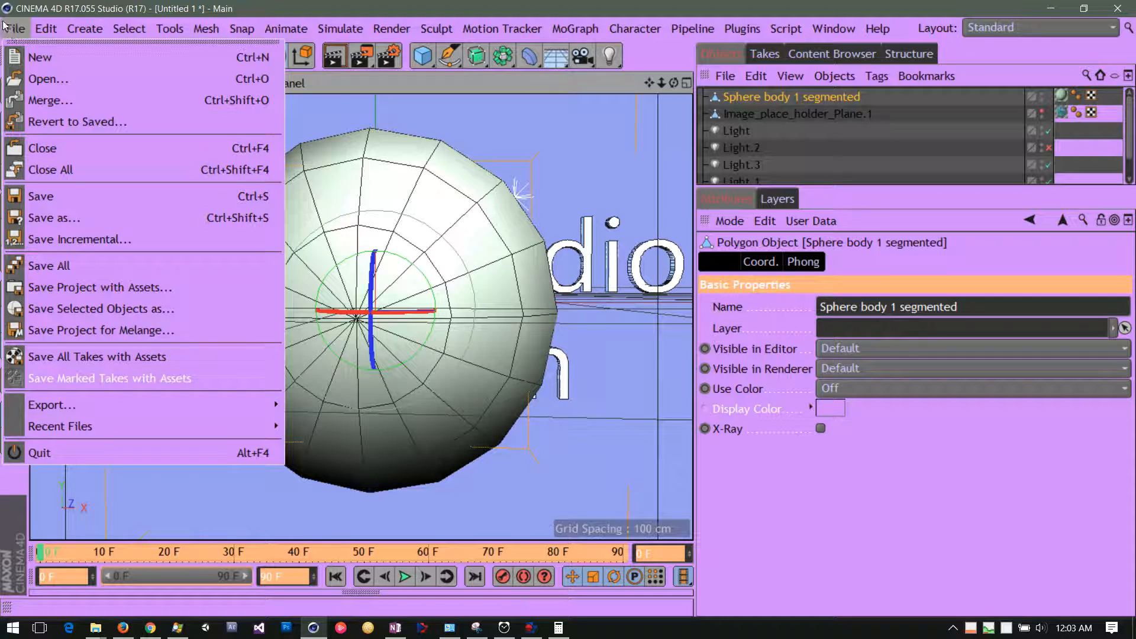
{"action": "left_click", "coordinate": [41, 219]}
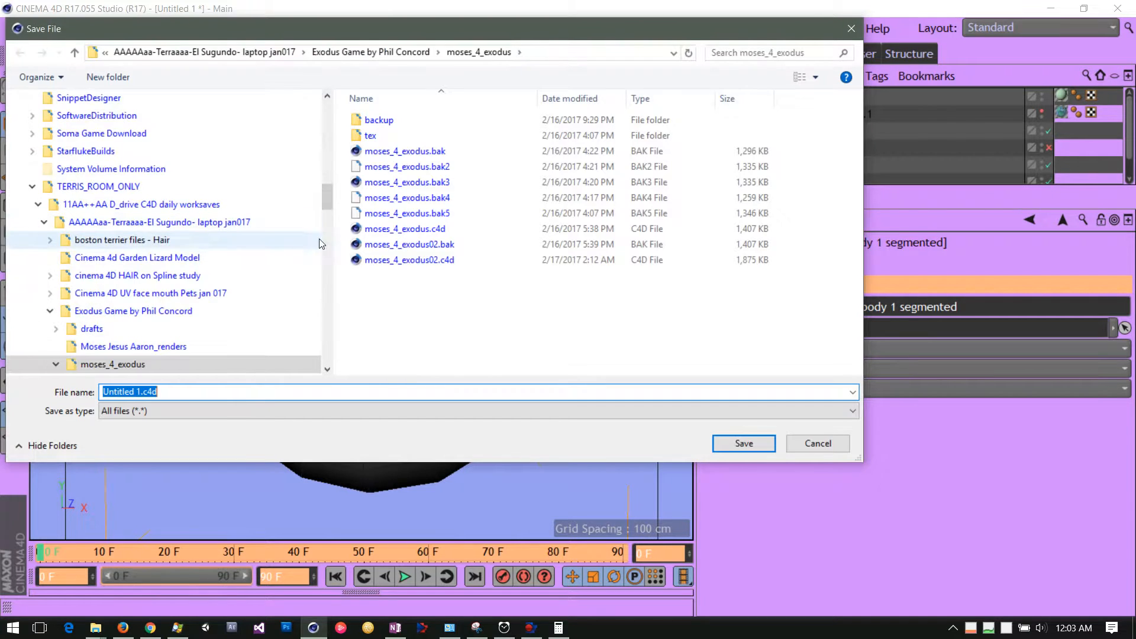
{"action": "left_click", "coordinate": [190, 54]}
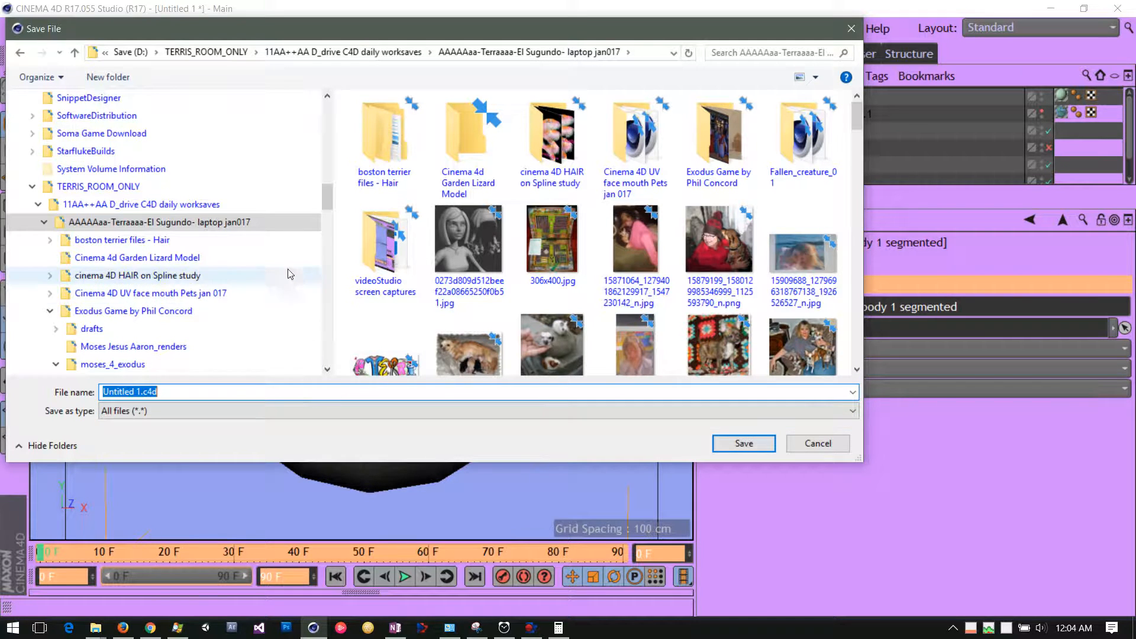
{"action": "left_click_drag", "start_coordinate": [329, 200], "coordinate": [345, 101]}
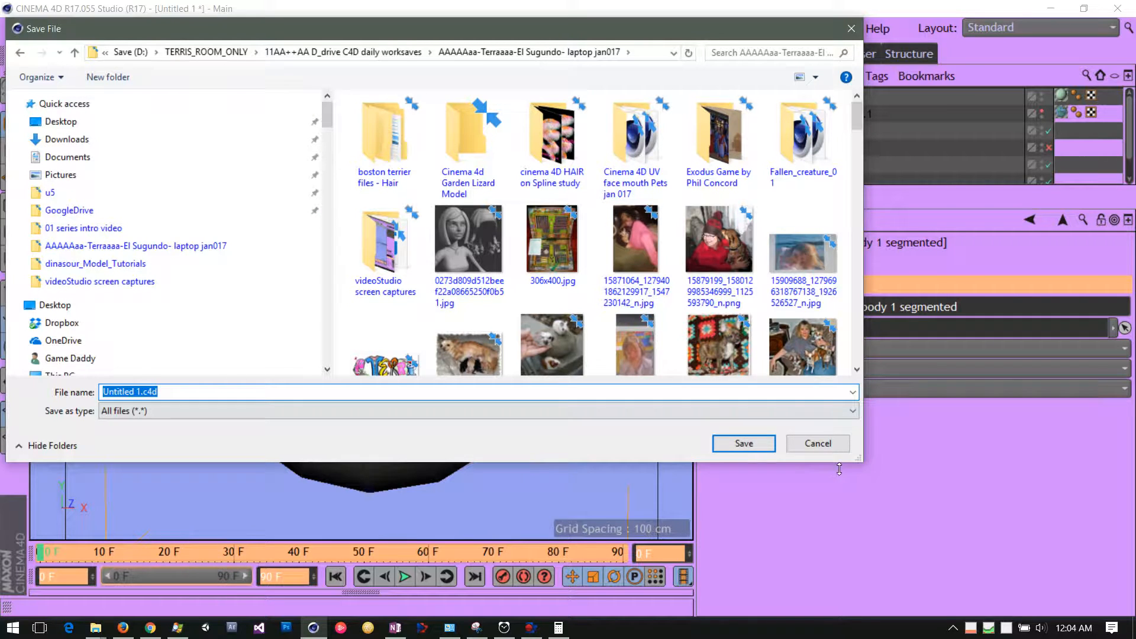
{"action": "left_click_drag", "start_coordinate": [869, 469], "coordinate": [1056, 619]}
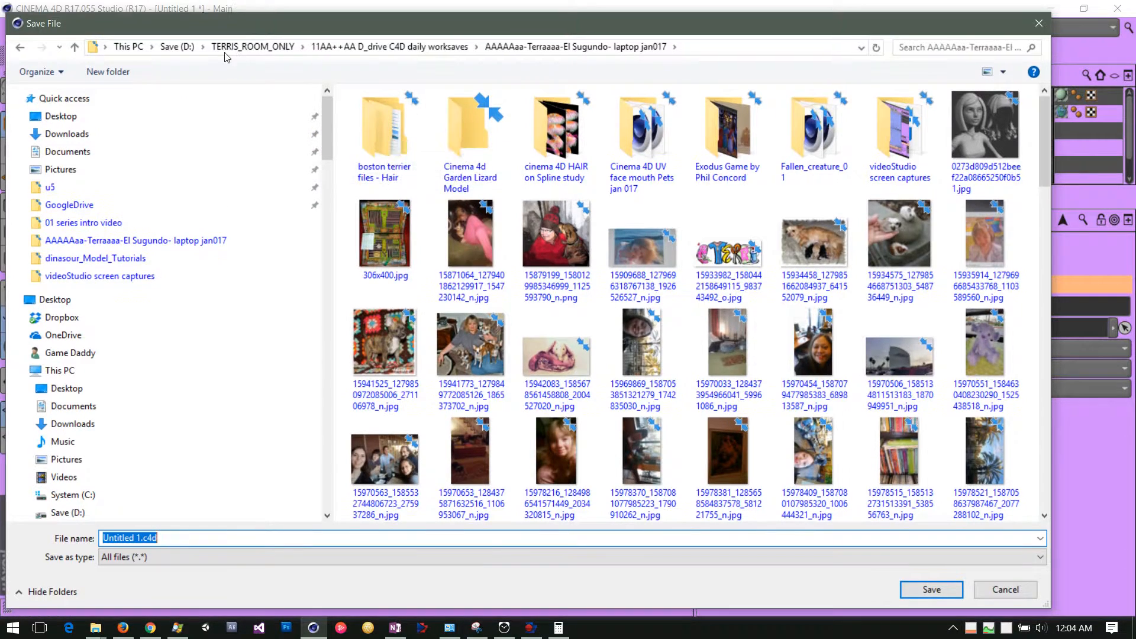
{"action": "left_click", "coordinate": [231, 49]}
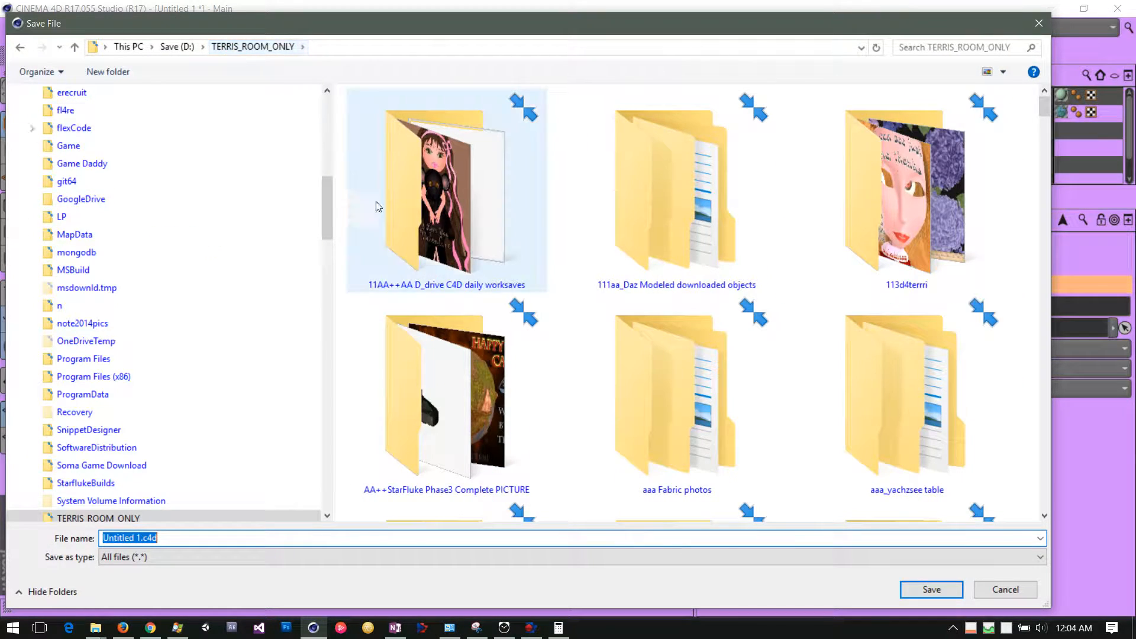
{"action": "double_click", "coordinate": [439, 222]}
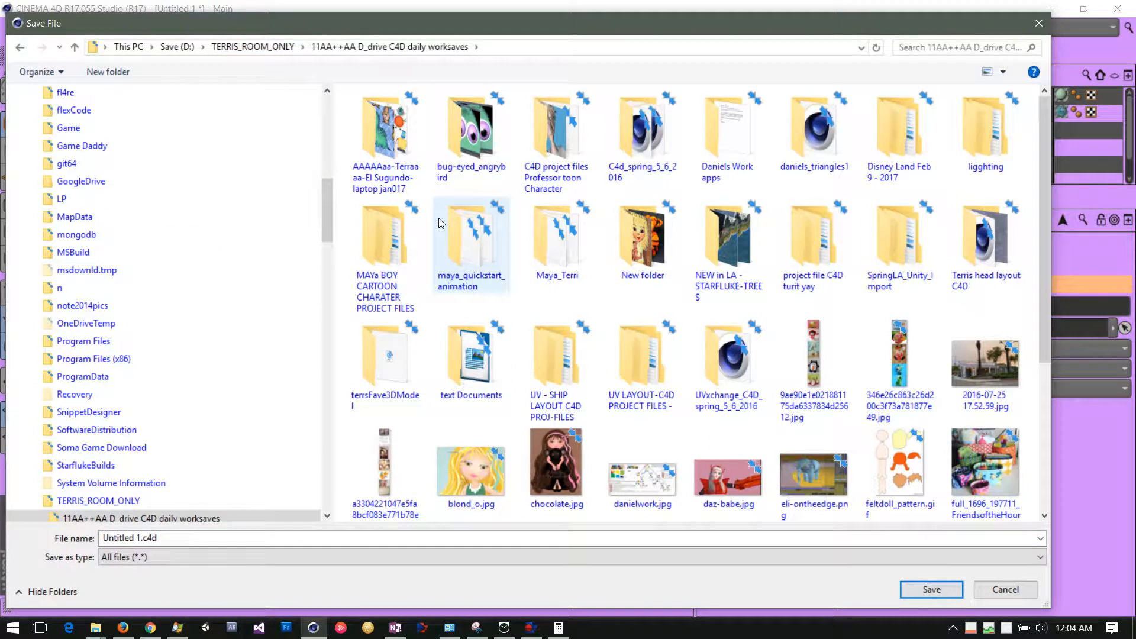
{"action": "left_click", "coordinate": [108, 72]}
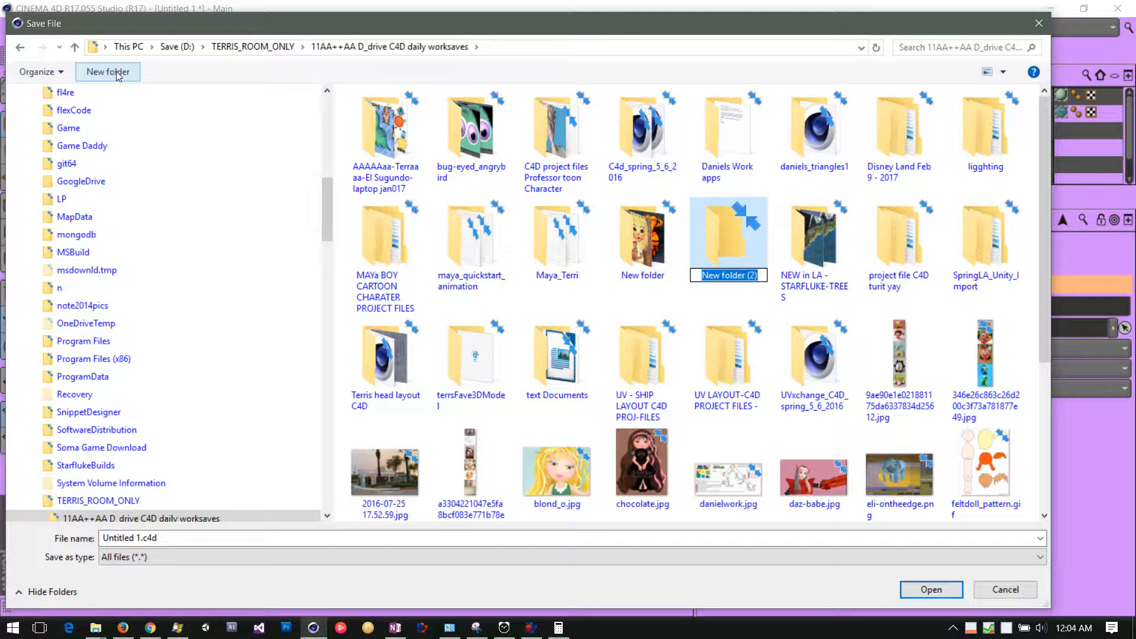
{"action": "left_click", "coordinate": [389, 130]}
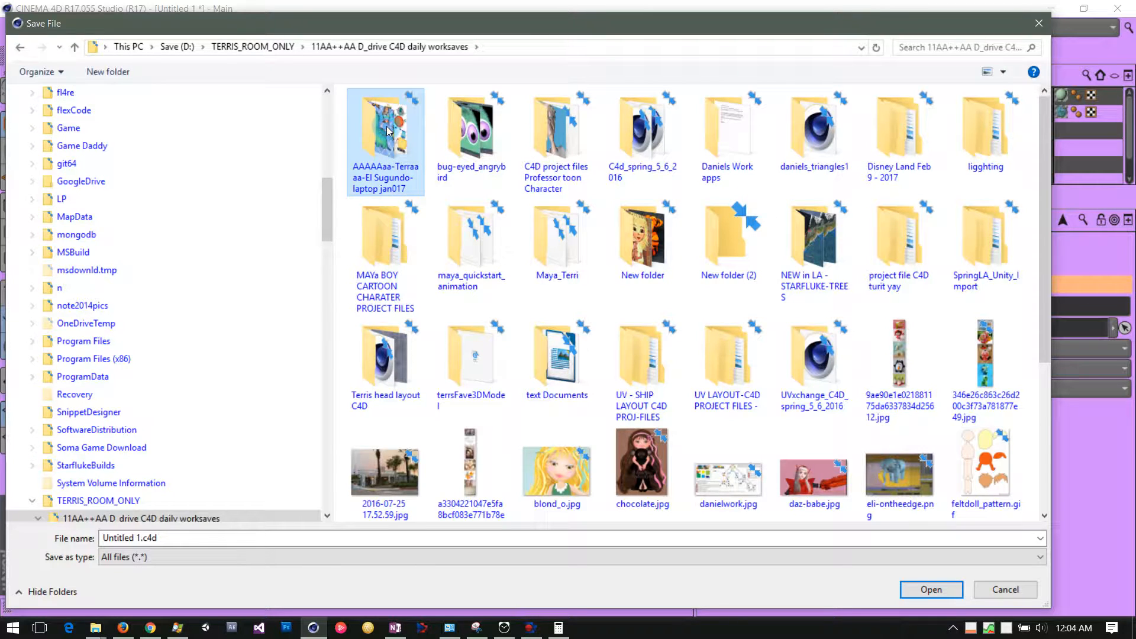
Browse the save location through videoStudio screen captures and the unity recordings folder to dinasour_Model_Tutorials.
{"action": "double_click", "coordinate": [389, 131]}
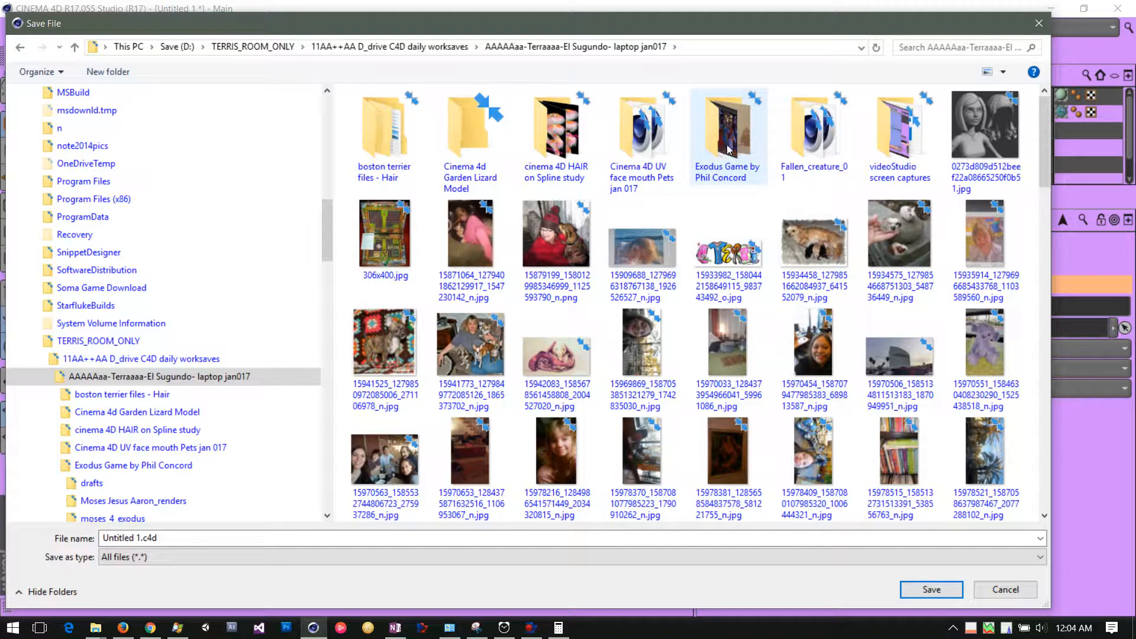
{"action": "left_click", "coordinate": [885, 127]}
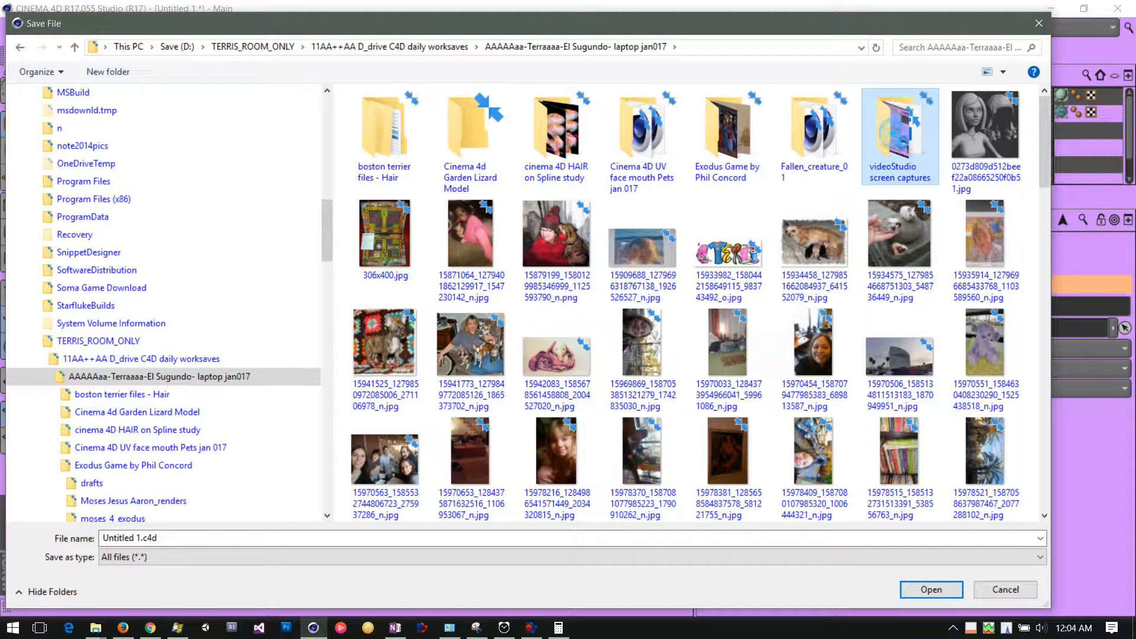
{"action": "double_click", "coordinate": [895, 139]}
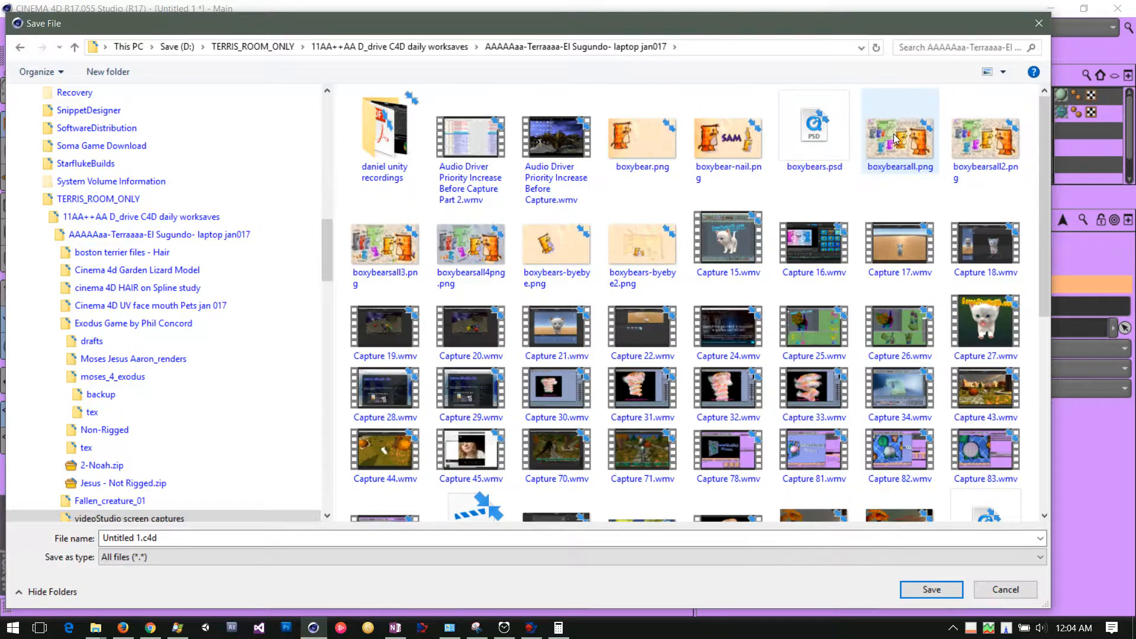
{"action": "double_click", "coordinate": [377, 151]}
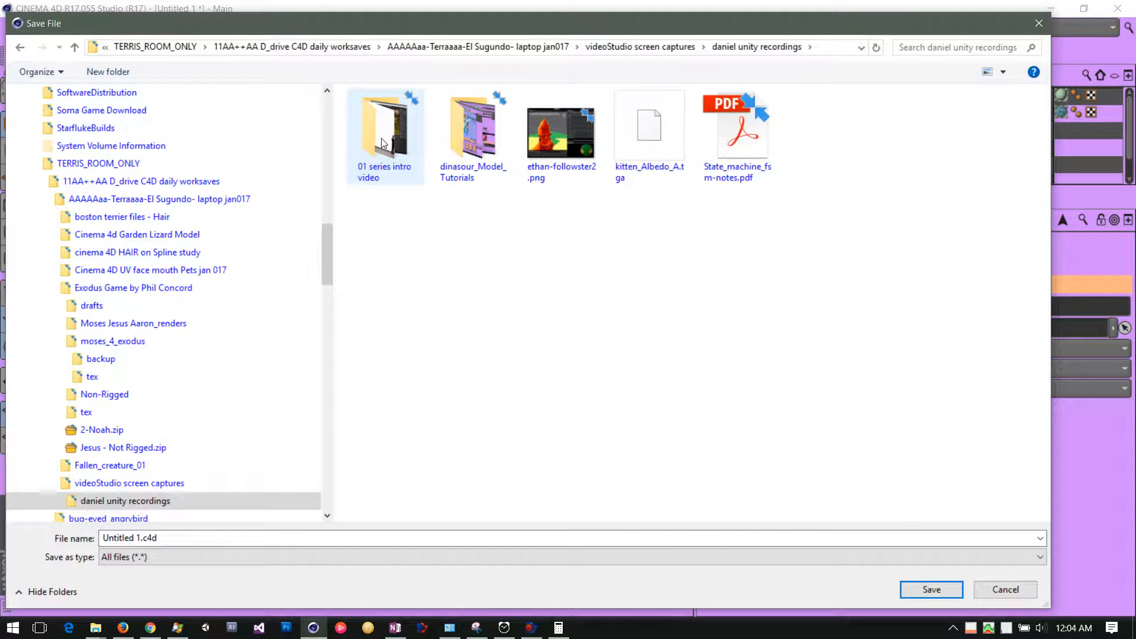
{"action": "double_click", "coordinate": [474, 135]}
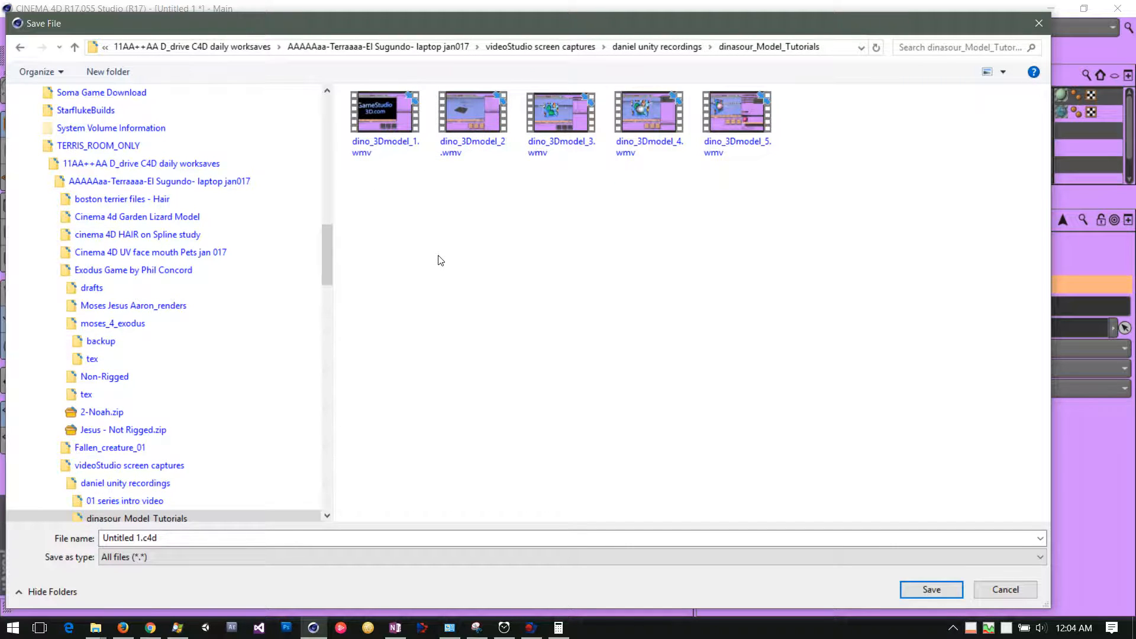
Create a folder named Cinema 4D Dino inside dinasour_Model_Tutorials and open it as the save location.
{"action": "left_click", "coordinate": [120, 76]}
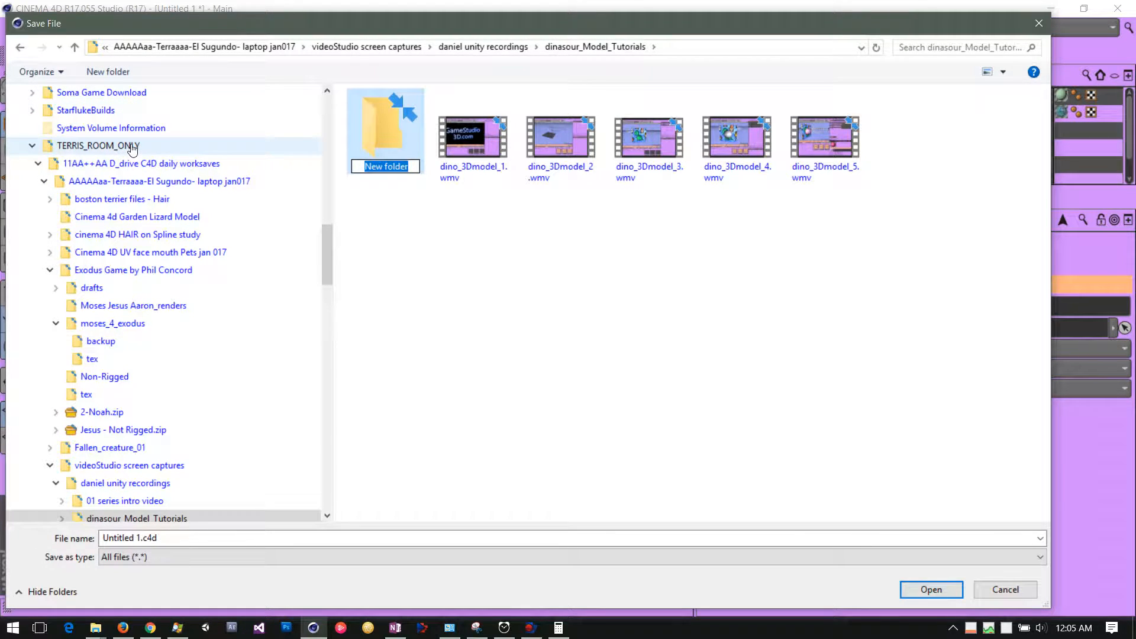
{"action": "type", "text": "C"}
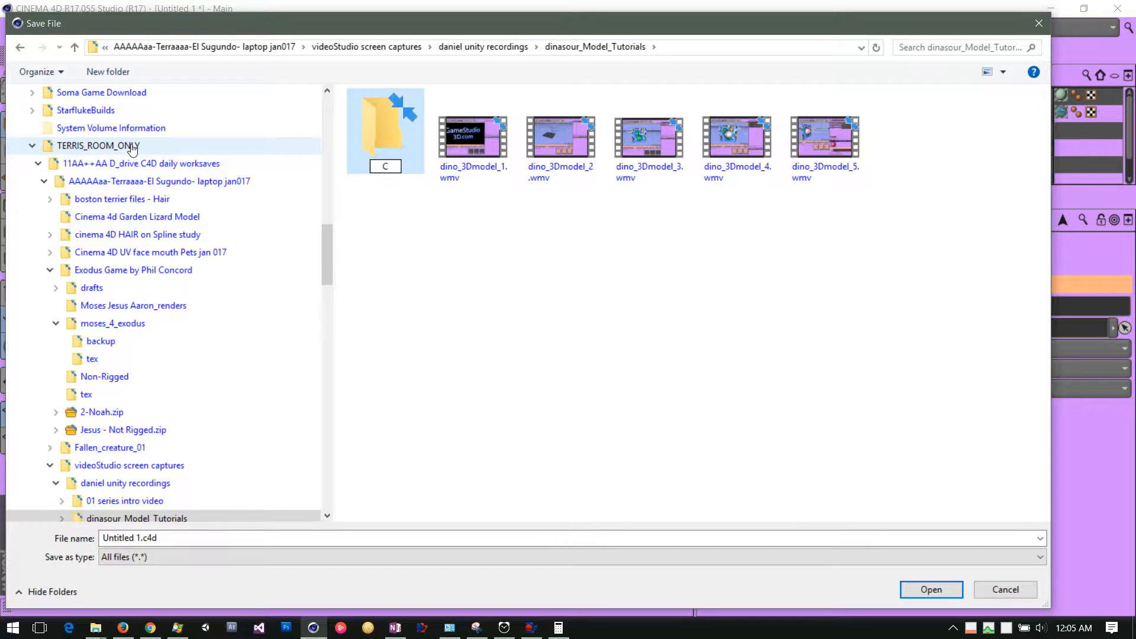
{"action": "type", "text": "inema 4D "}
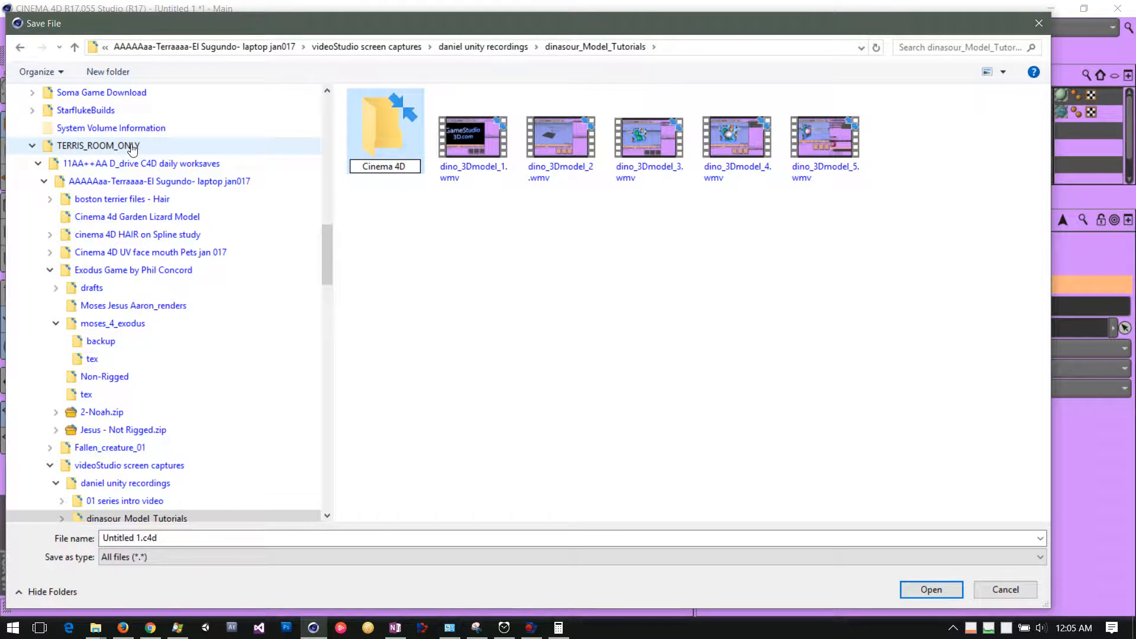
{"action": "type", "text": "Dino"}
{"action": "key", "text": "Return"}
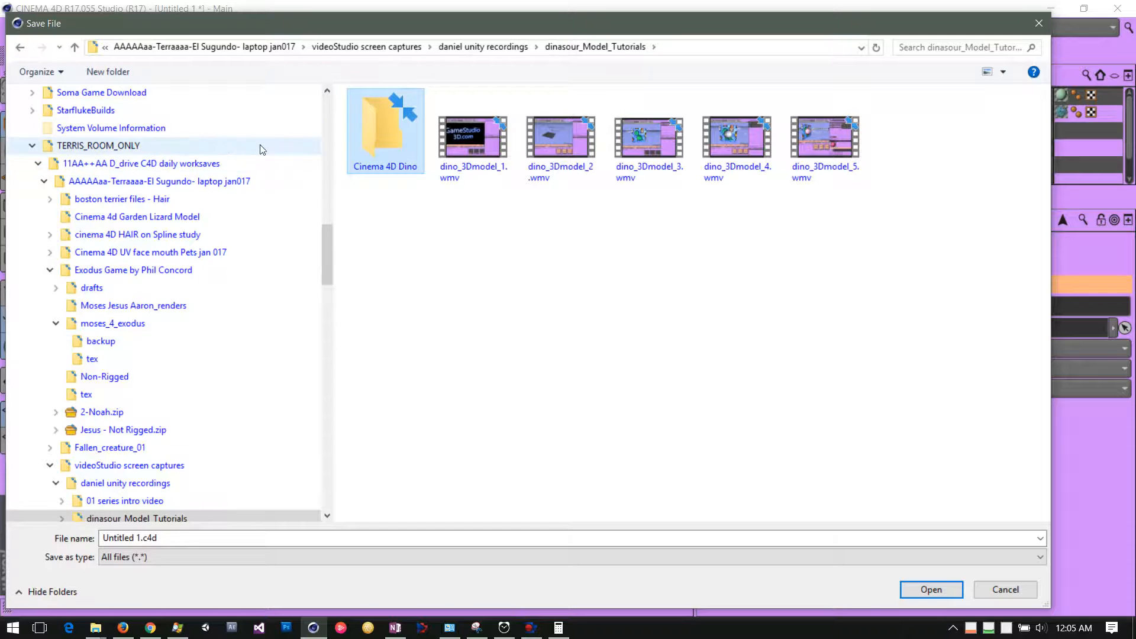
{"action": "double_click", "coordinate": [381, 134]}
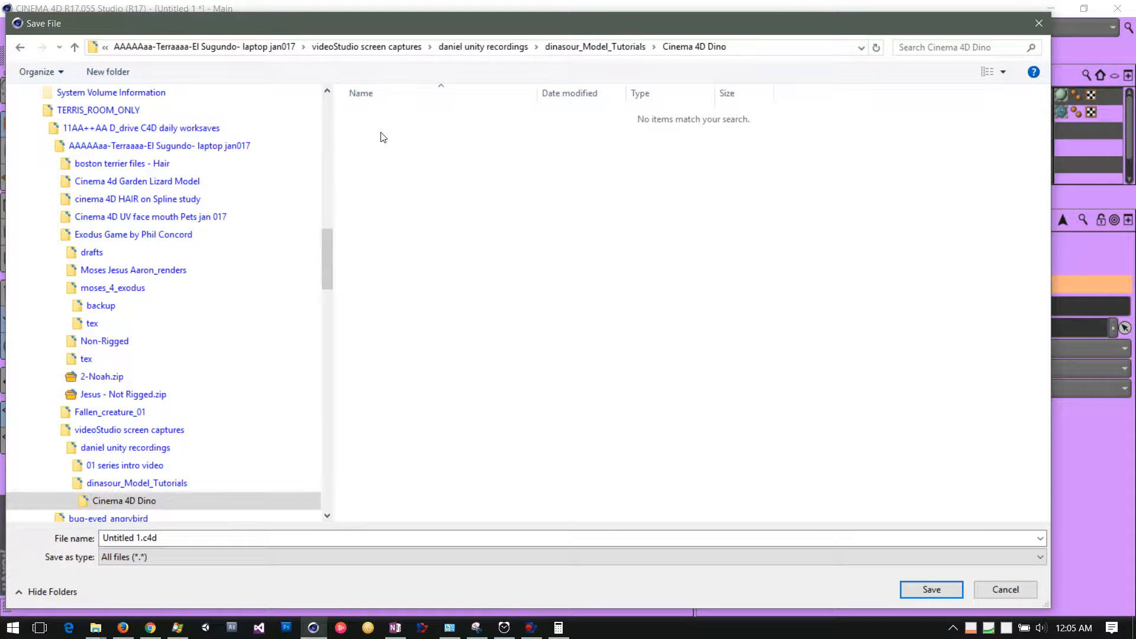
Name the file Dino_1.c4d and save the project in the Cinema 4D Dino folder.
{"action": "left_click", "coordinate": [145, 543]}
{"action": "left_click", "coordinate": [141, 539]}
{"action": "left_click_drag", "start_coordinate": [140, 539], "coordinate": [73, 541]}
{"action": "type", "text": "Dino"}
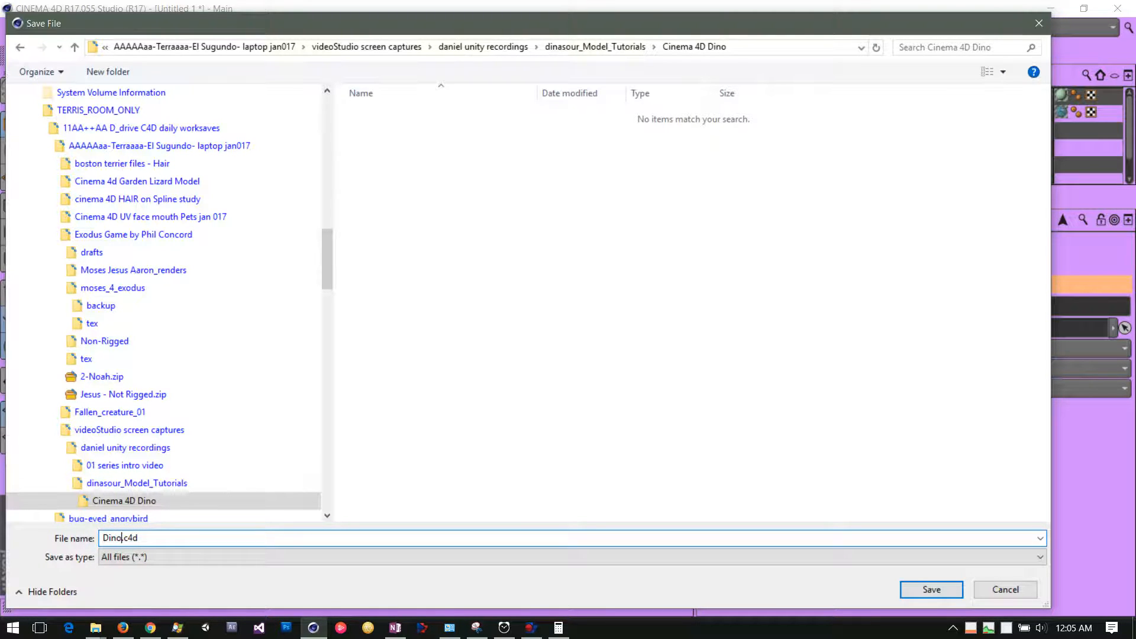
{"action": "type", "text": "_1"}
{"action": "left_click", "coordinate": [915, 594]}
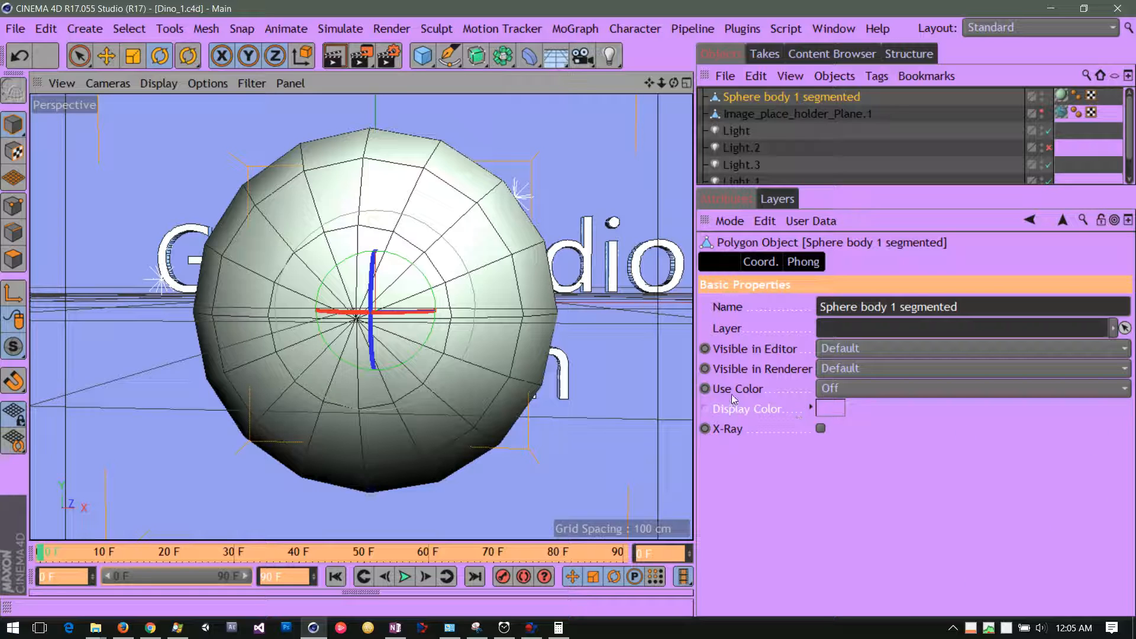
View the segmented sphere from farther back and above, and enlarge the object list to show every scene object.
{"action": "right_click_drag", "start_coordinate": [652, 85], "coordinate": [590, 81]}
{"action": "left_click_drag", "start_coordinate": [674, 84], "coordinate": [684, 116]}
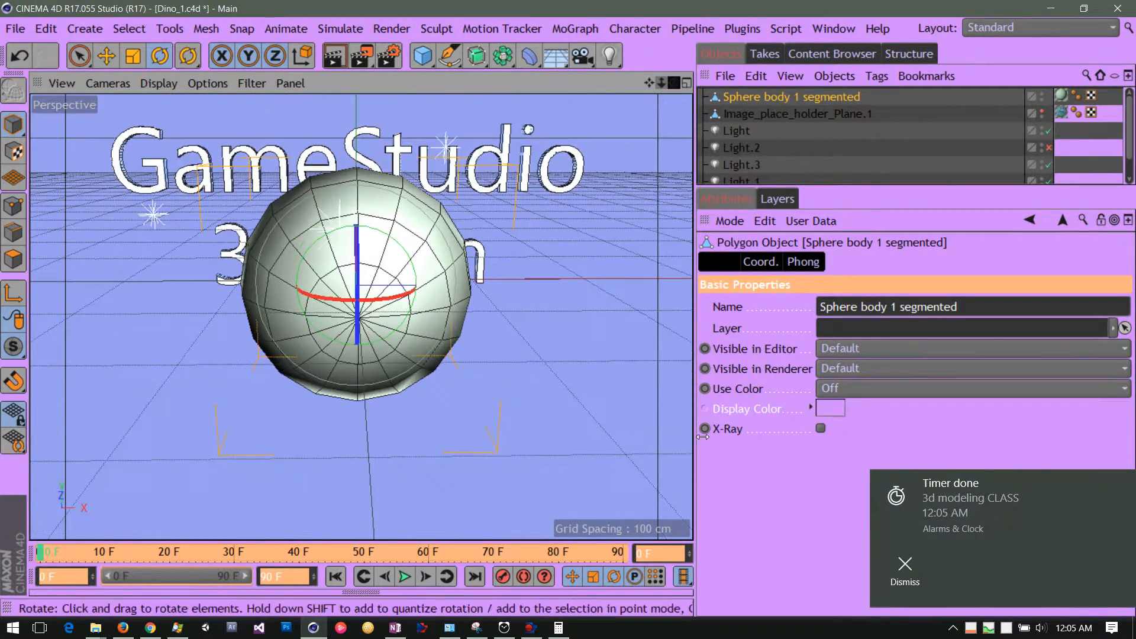
{"action": "left_click", "coordinate": [904, 567]}
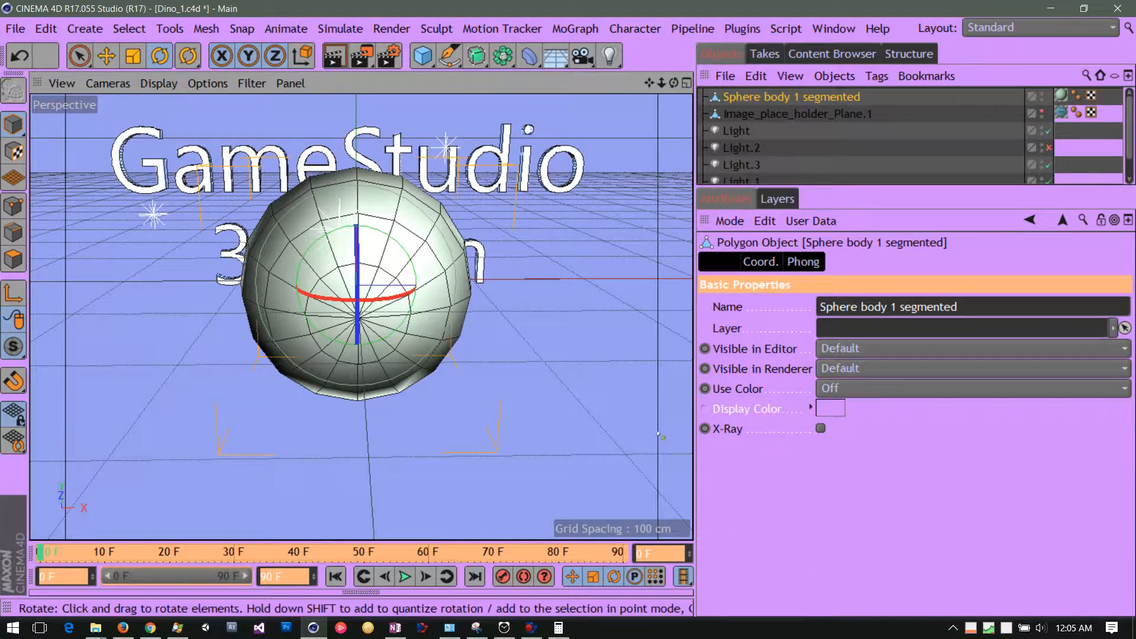
{"action": "left_click_drag", "start_coordinate": [649, 83], "coordinate": [665, 214]}
{"action": "left_click_drag", "start_coordinate": [673, 83], "coordinate": [662, 23]}
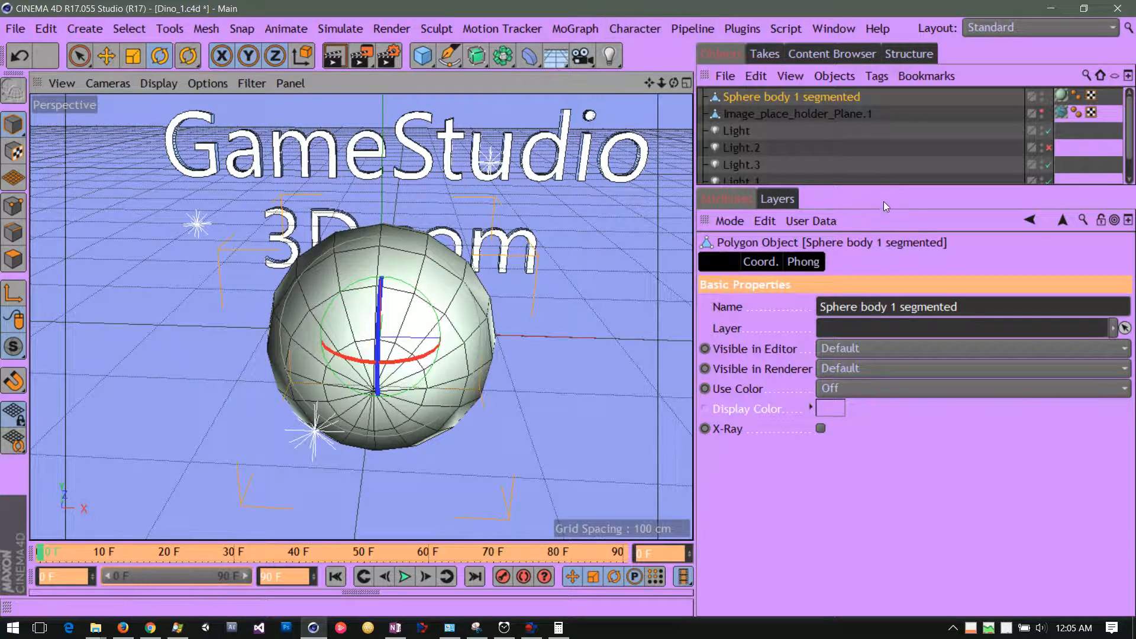
{"action": "left_click_drag", "start_coordinate": [884, 193], "coordinate": [882, 324]}
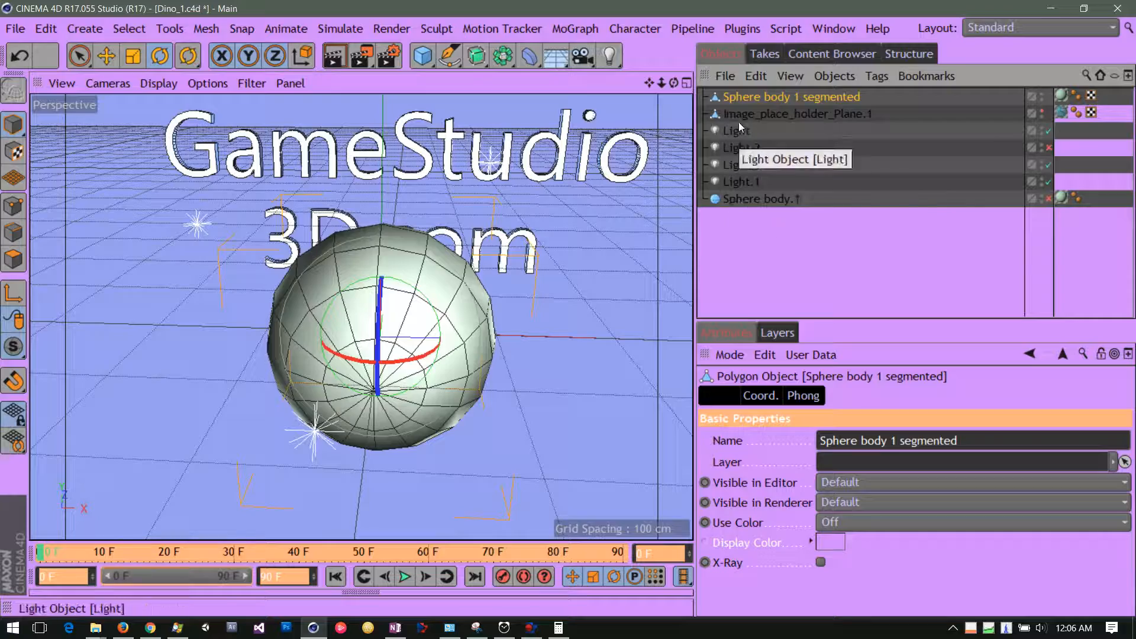
{"action": "left_click", "coordinate": [738, 99]}
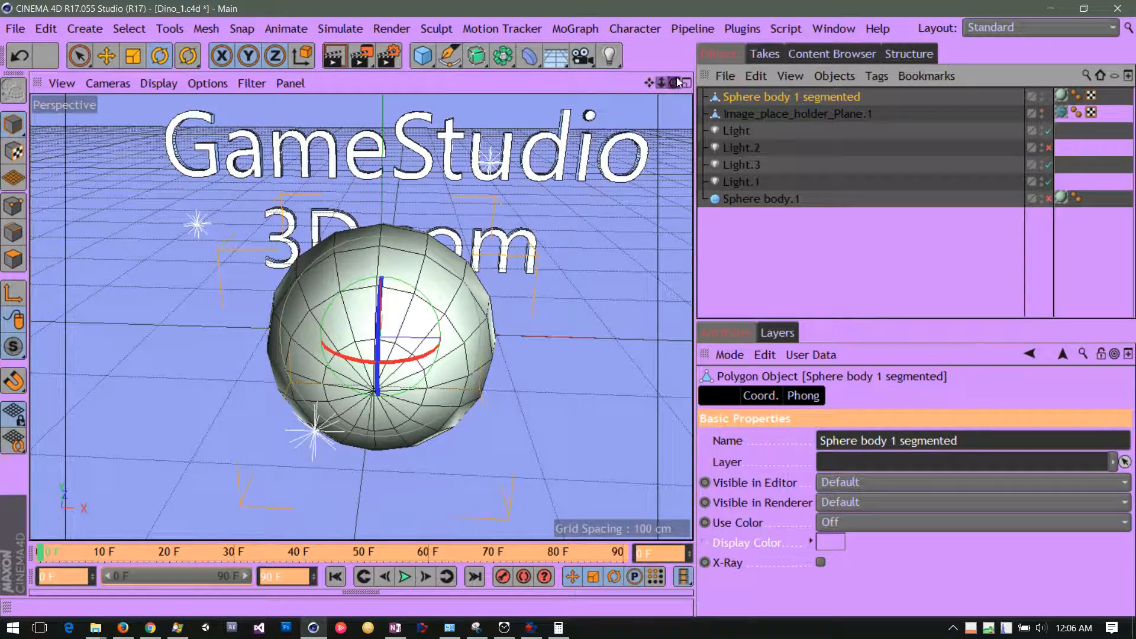
{"action": "mouse_move", "coordinate": [673, 83]}
{"action": "left_mouse_down"}
{"action": "mouse_move", "coordinate": [581, 80]}
{"action": "mouse_move", "coordinate": [688, 100]}
{"action": "mouse_move", "coordinate": [668, 86]}
{"action": "left_mouse_up"}
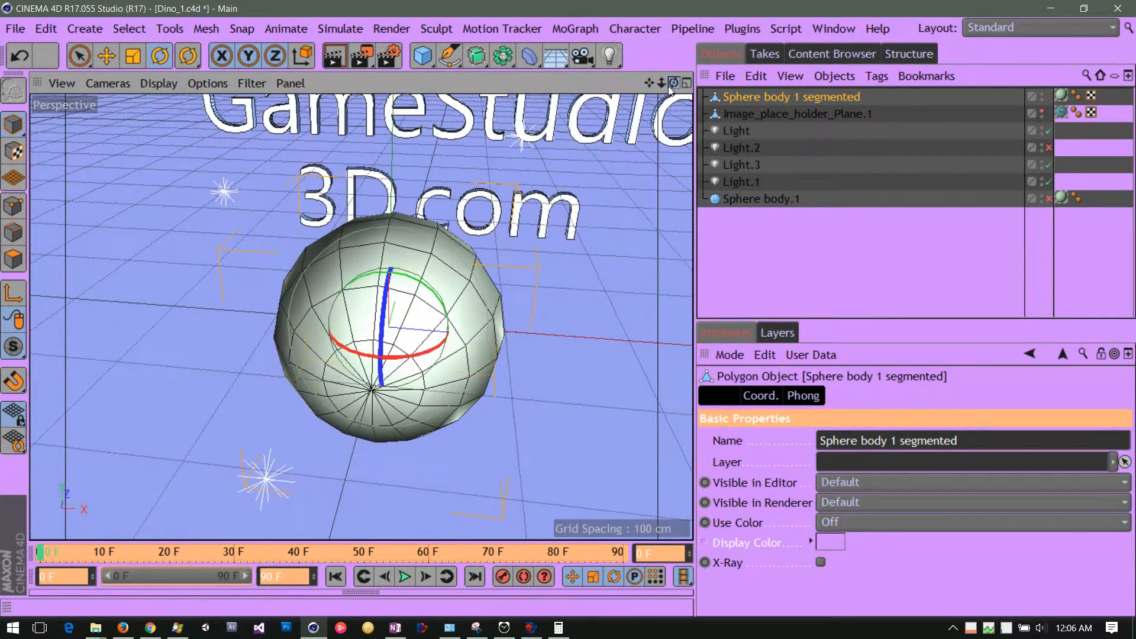
Using Live Selection in polygon mode, select all front-facing polygons on the half of the sphere left of its vertical centre line.
{"action": "left_click", "coordinate": [81, 58]}
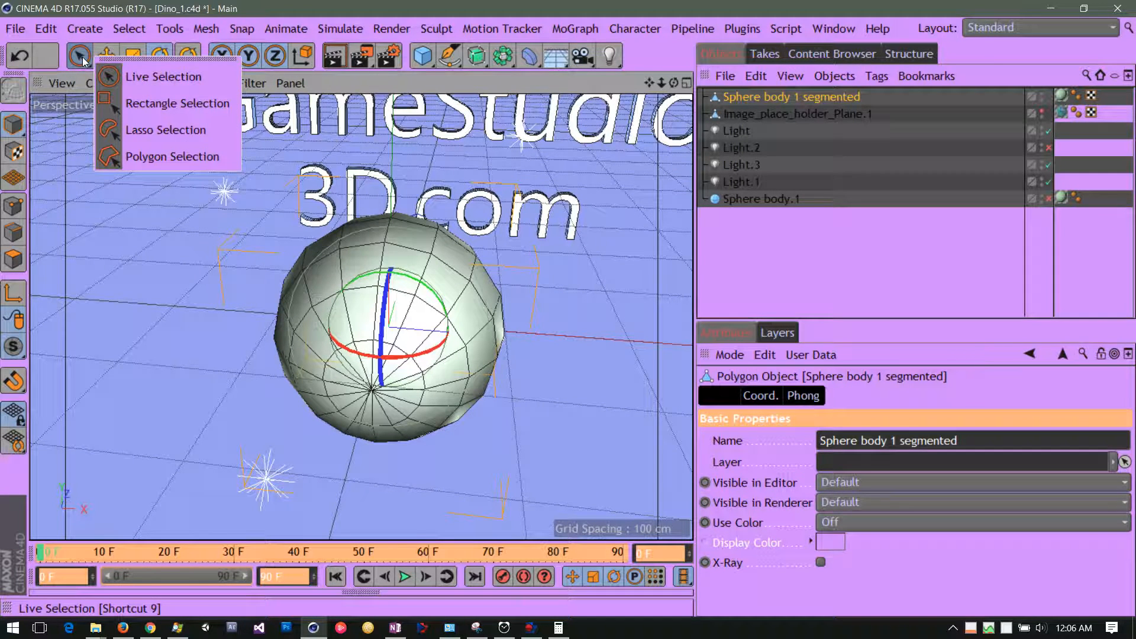
{"action": "left_click", "coordinate": [133, 79]}
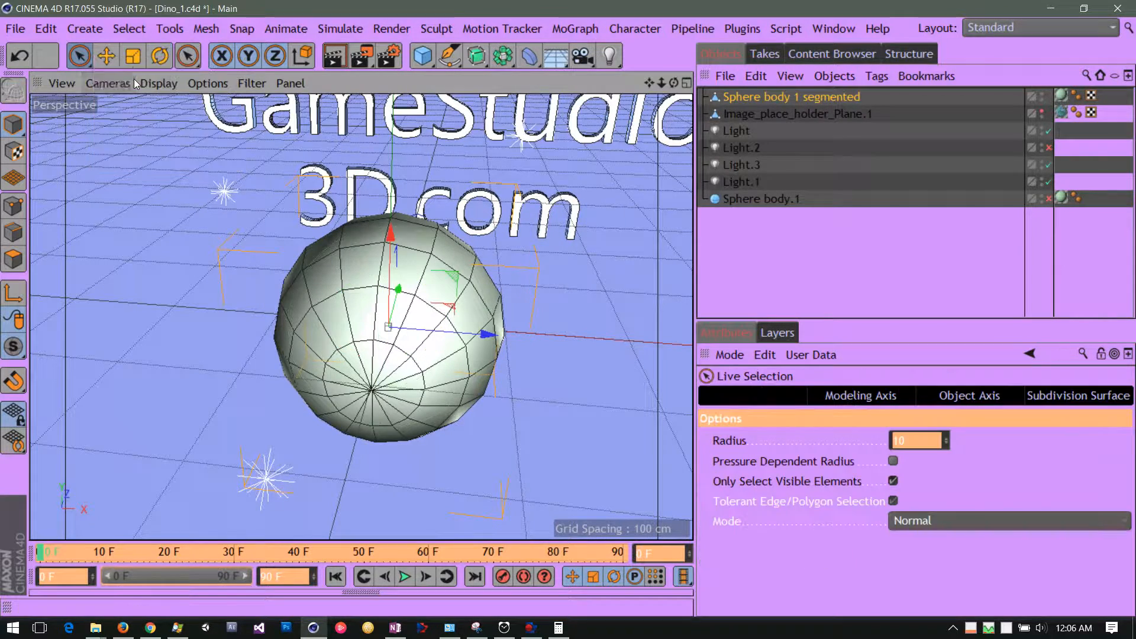
{"action": "left_click", "coordinate": [13, 261]}
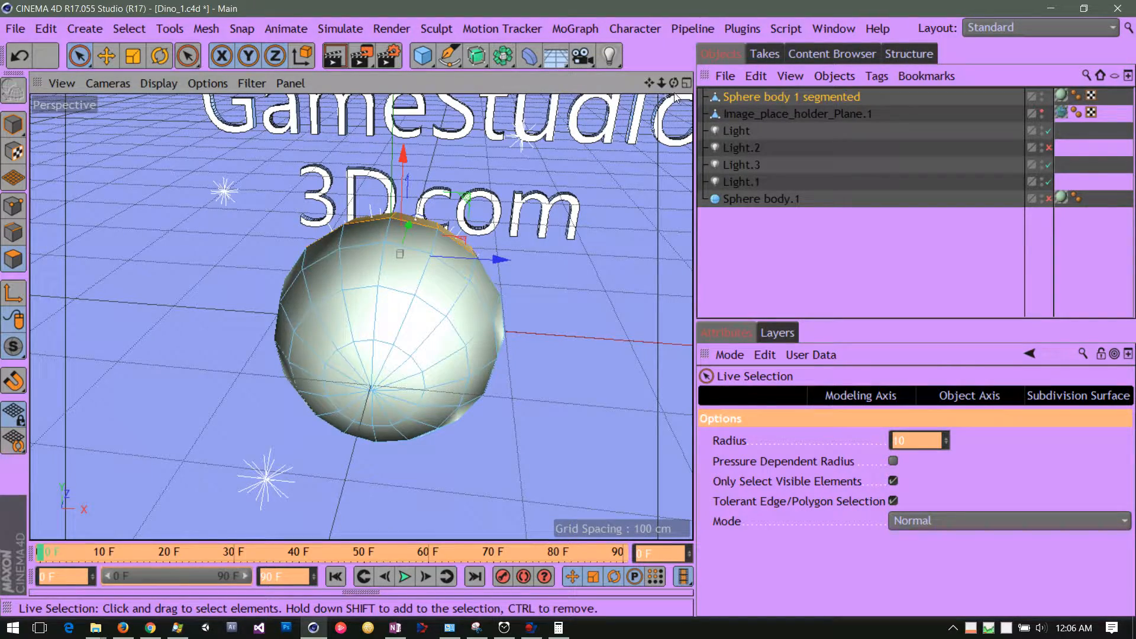
{"action": "mouse_move", "coordinate": [674, 83]}
{"action": "left_mouse_down"}
{"action": "mouse_move", "coordinate": [559, 73]}
{"action": "mouse_move", "coordinate": [563, 133]}
{"action": "mouse_move", "coordinate": [644, 123]}
{"action": "mouse_move", "coordinate": [673, 102]}
{"action": "mouse_move", "coordinate": [677, 74]}
{"action": "mouse_move", "coordinate": [700, 76]}
{"action": "mouse_move", "coordinate": [678, 79]}
{"action": "left_mouse_up"}
{"action": "left_click_drag", "start_coordinate": [310, 281], "coordinate": [339, 245]}
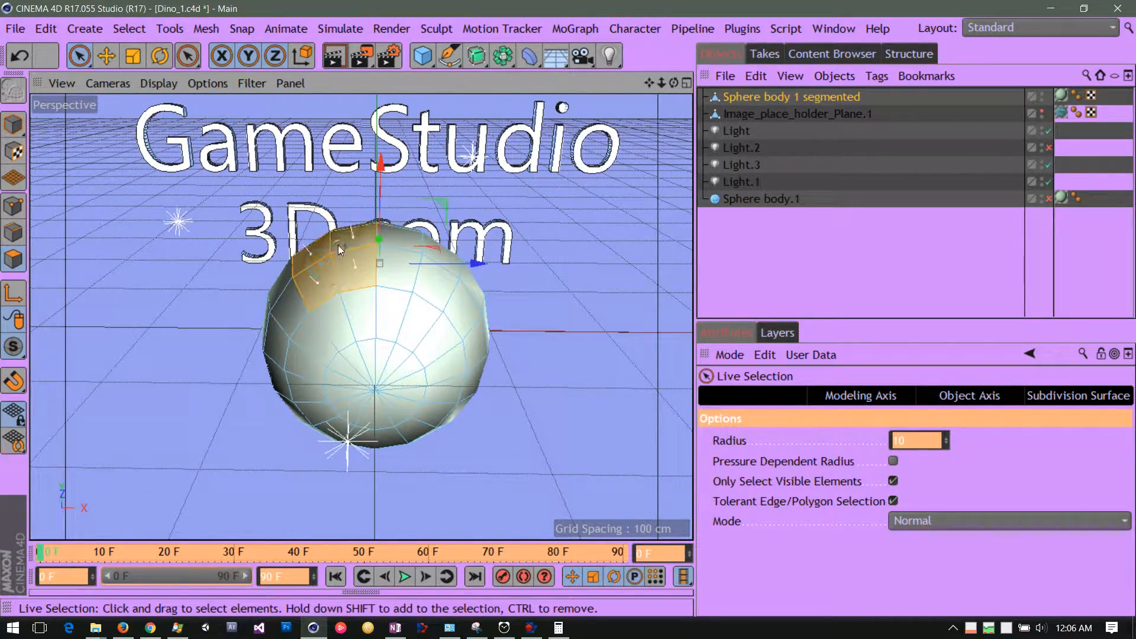
{"action": "mouse_move", "coordinate": [339, 332]}
{"action": "left_mouse_down"}
{"action": "mouse_move", "coordinate": [337, 375]}
{"action": "mouse_move", "coordinate": [356, 383]}
{"action": "mouse_move", "coordinate": [346, 429]}
{"action": "mouse_move", "coordinate": [354, 408]}
{"action": "mouse_move", "coordinate": [313, 414]}
{"action": "mouse_move", "coordinate": [293, 361]}
{"action": "mouse_move", "coordinate": [304, 275]}
{"action": "left_mouse_up"}
{"action": "left_click_drag", "start_coordinate": [296, 330], "coordinate": [286, 420]}
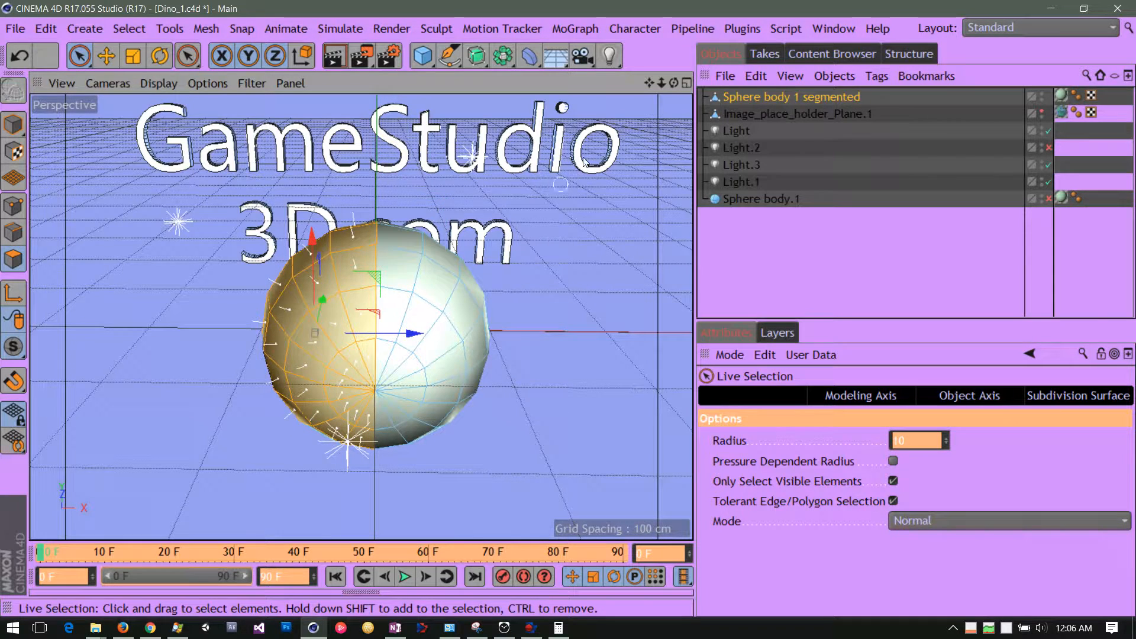
Add the back-facing polygons of the same sphere half to the selection, down to the underside.
{"action": "left_click_drag", "start_coordinate": [674, 83], "coordinate": [838, 84]}
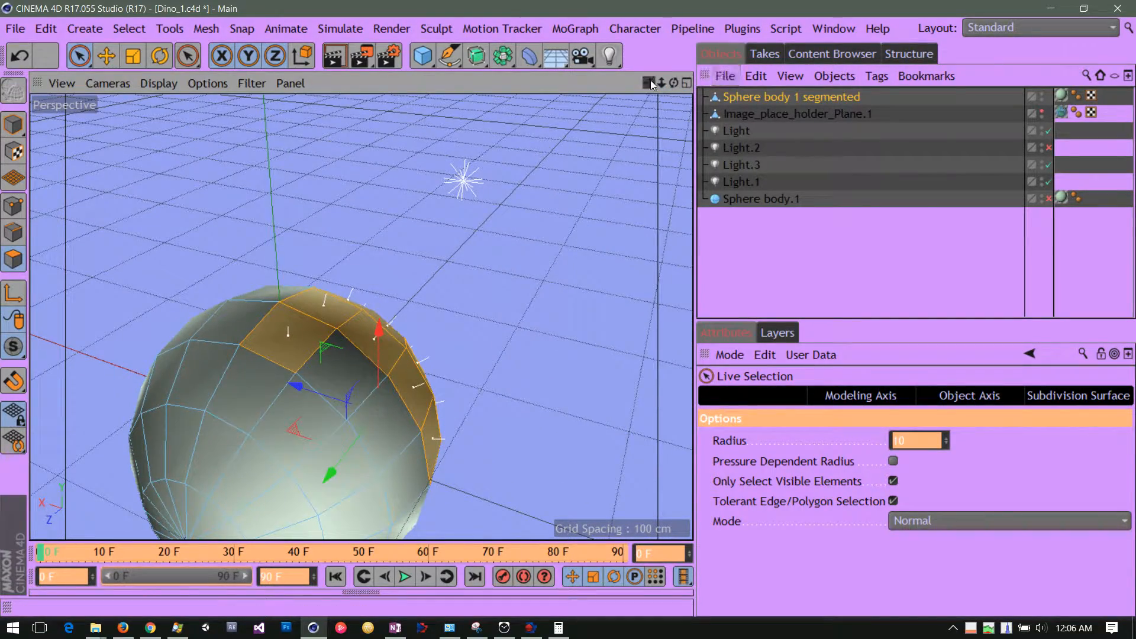
{"action": "left_click_drag", "start_coordinate": [651, 84], "coordinate": [626, 108]}
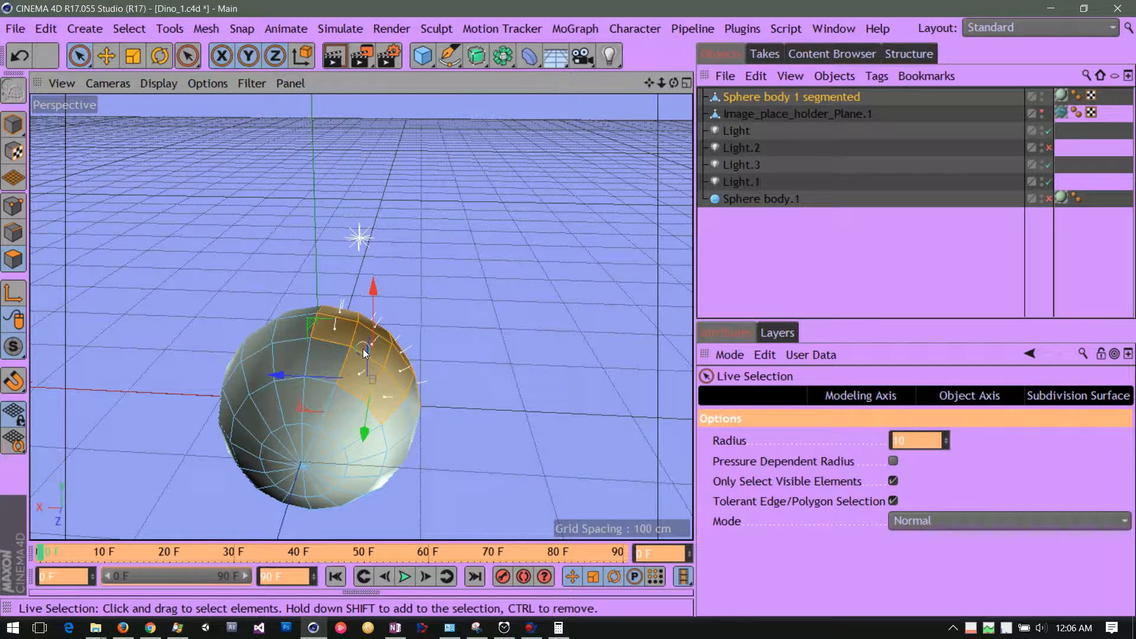
{"action": "mouse_move", "coordinate": [342, 345]}
{"action": "left_mouse_down"}
{"action": "mouse_move", "coordinate": [341, 439]}
{"action": "mouse_move", "coordinate": [394, 436]}
{"action": "left_mouse_up"}
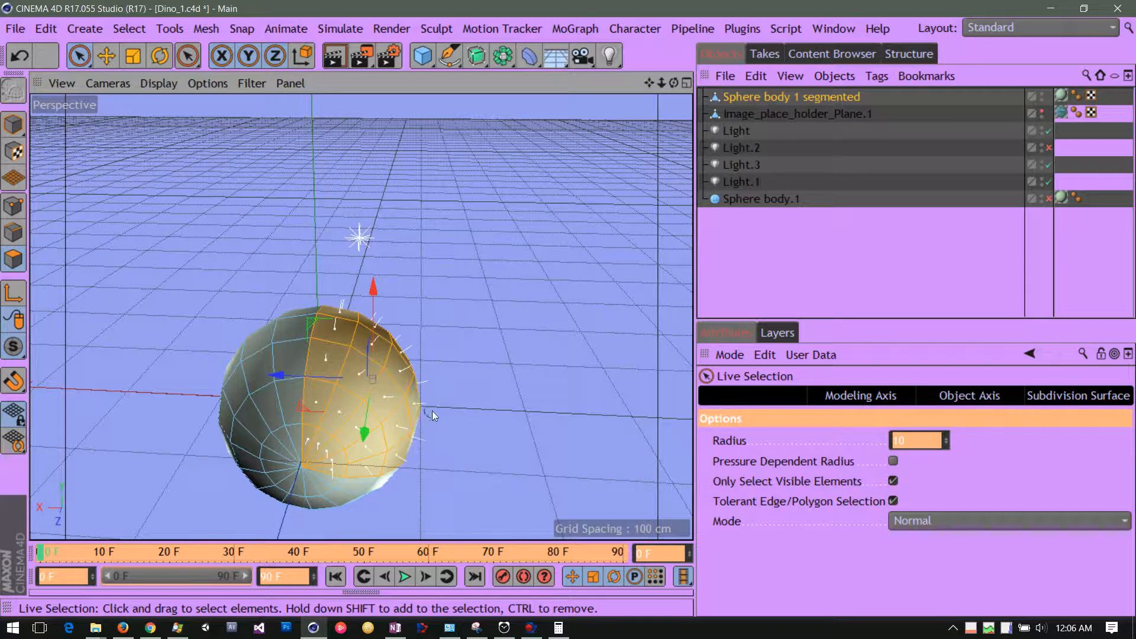
{"action": "left_click_drag", "start_coordinate": [671, 79], "coordinate": [641, 26]}
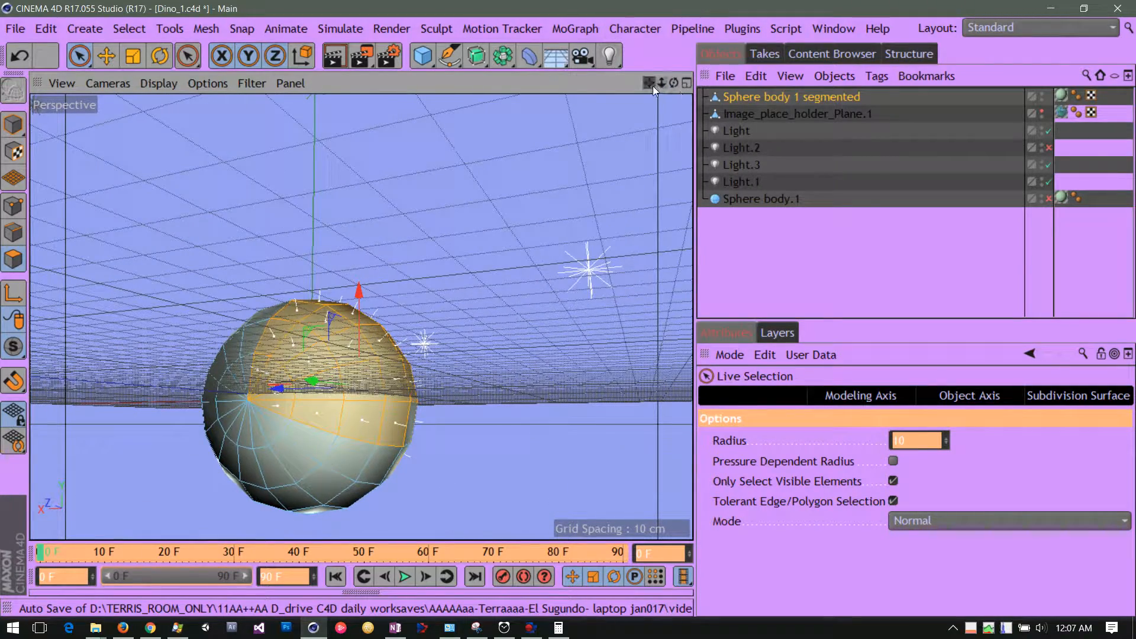
{"action": "left_click_drag", "start_coordinate": [652, 87], "coordinate": [706, 2]}
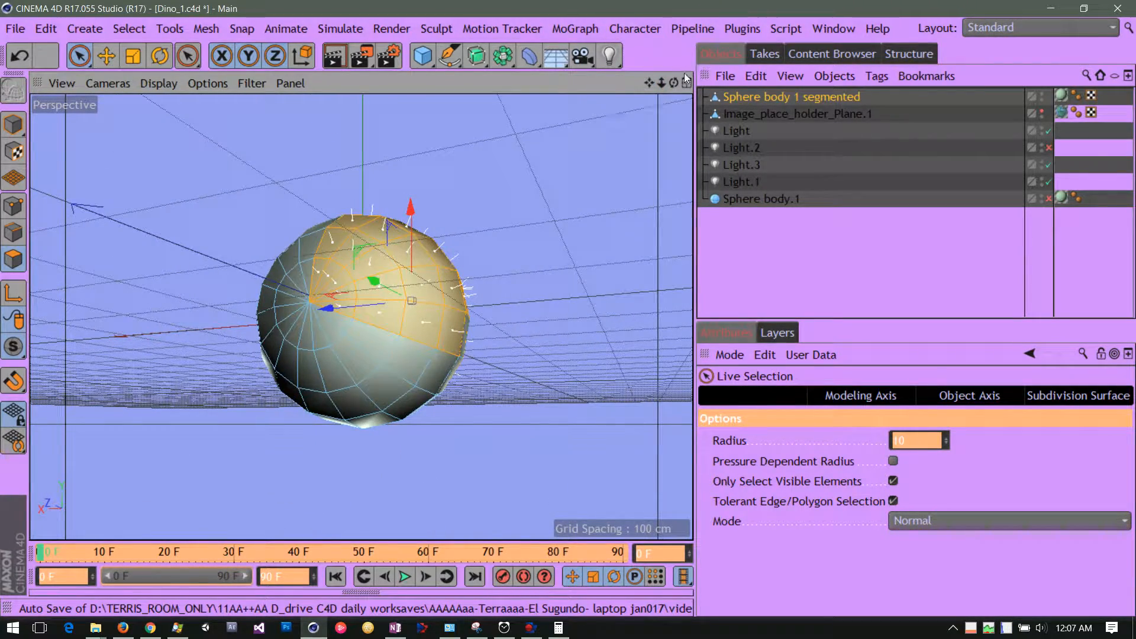
{"action": "left_click_drag", "start_coordinate": [674, 83], "coordinate": [592, 225]}
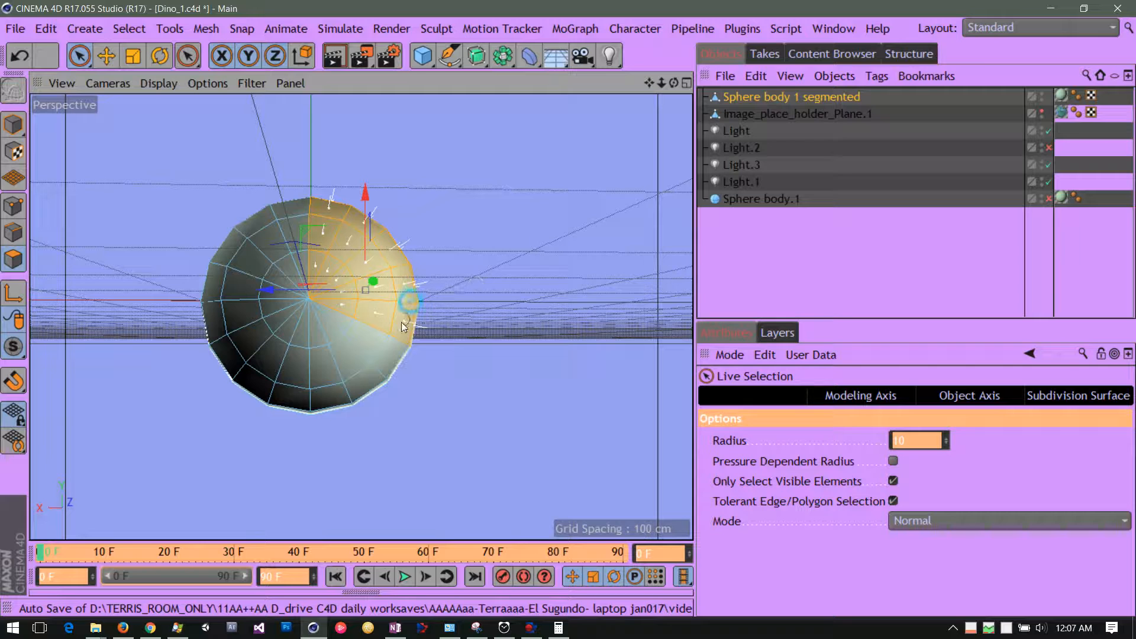
{"action": "mouse_move", "coordinate": [401, 321]}
{"action": "left_mouse_down"}
{"action": "mouse_move", "coordinate": [349, 402]}
{"action": "mouse_move", "coordinate": [354, 290]}
{"action": "left_mouse_up"}
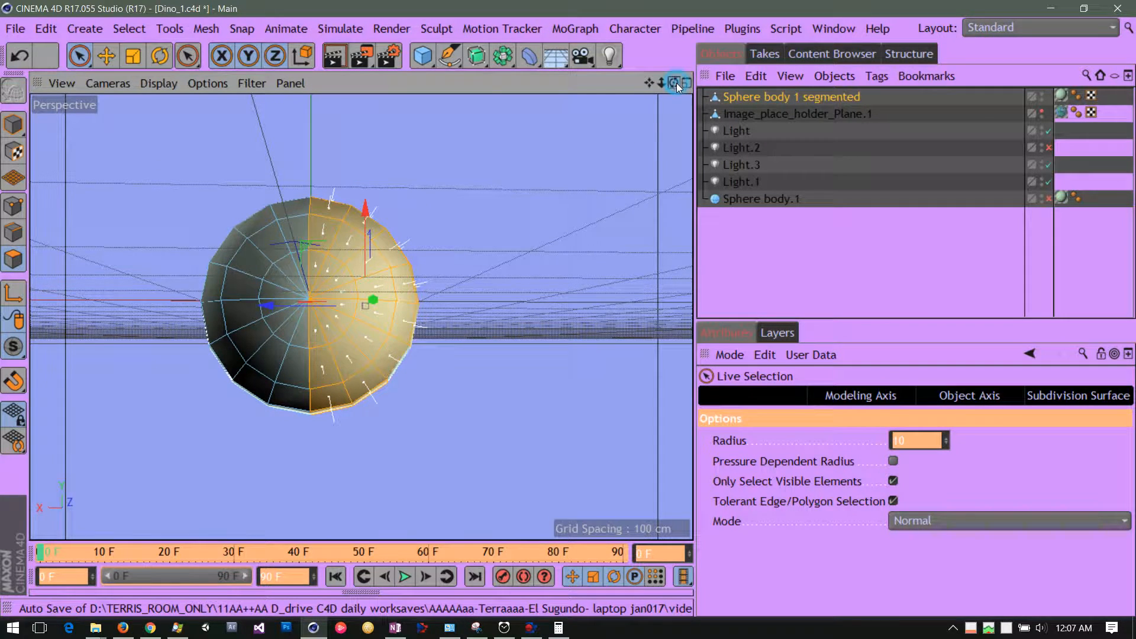
Add the unselected polygons on the outer side of the chosen sphere half to the selection with Live Selection.
{"action": "left_click_drag", "start_coordinate": [674, 83], "coordinate": [555, 64]}
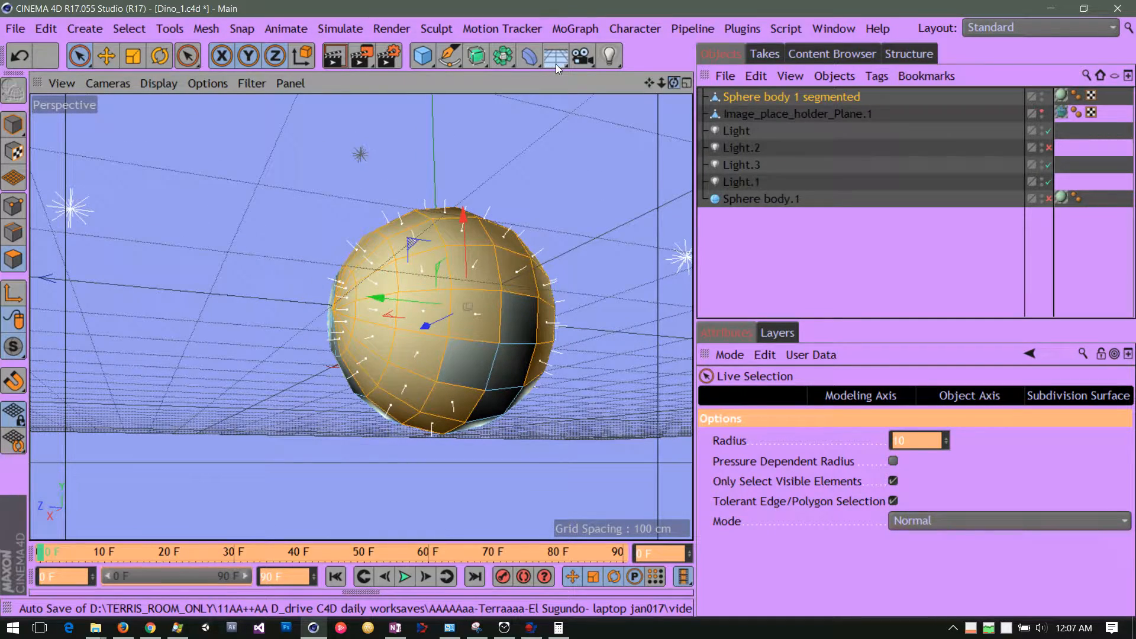
{"action": "left_click", "coordinate": [81, 57]}
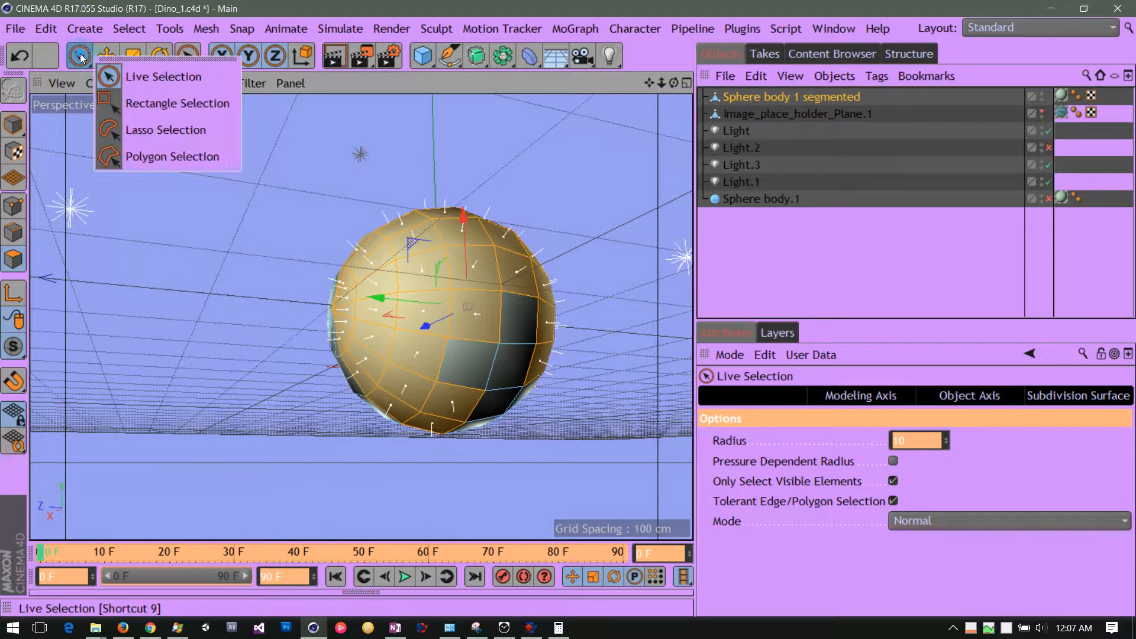
{"action": "left_click", "coordinate": [135, 77]}
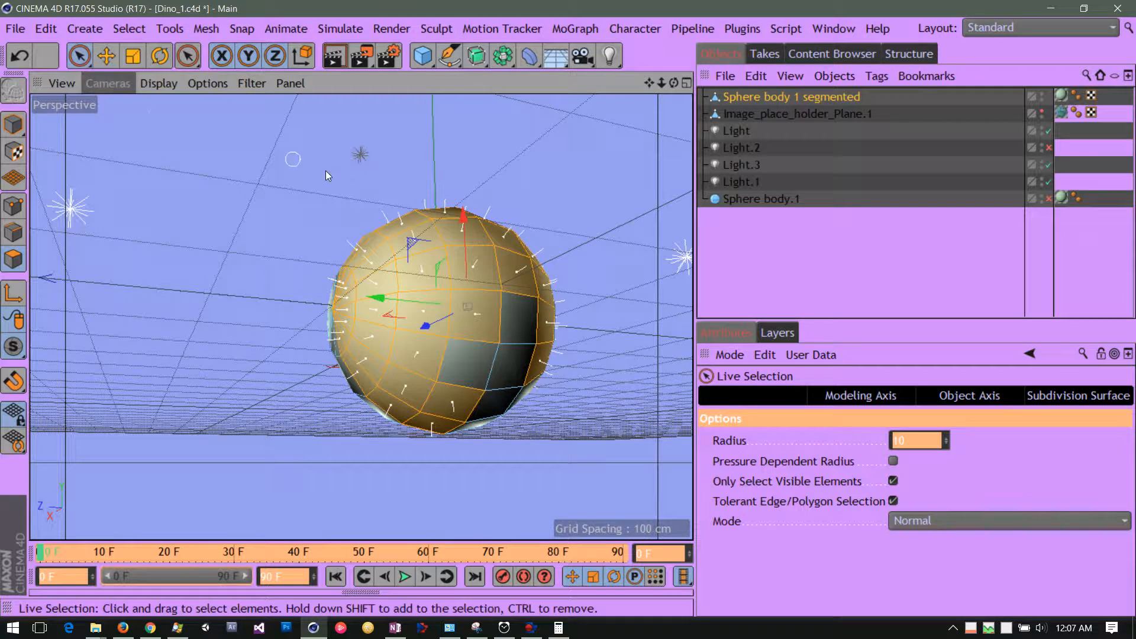
{"action": "left_click", "coordinate": [497, 302]}
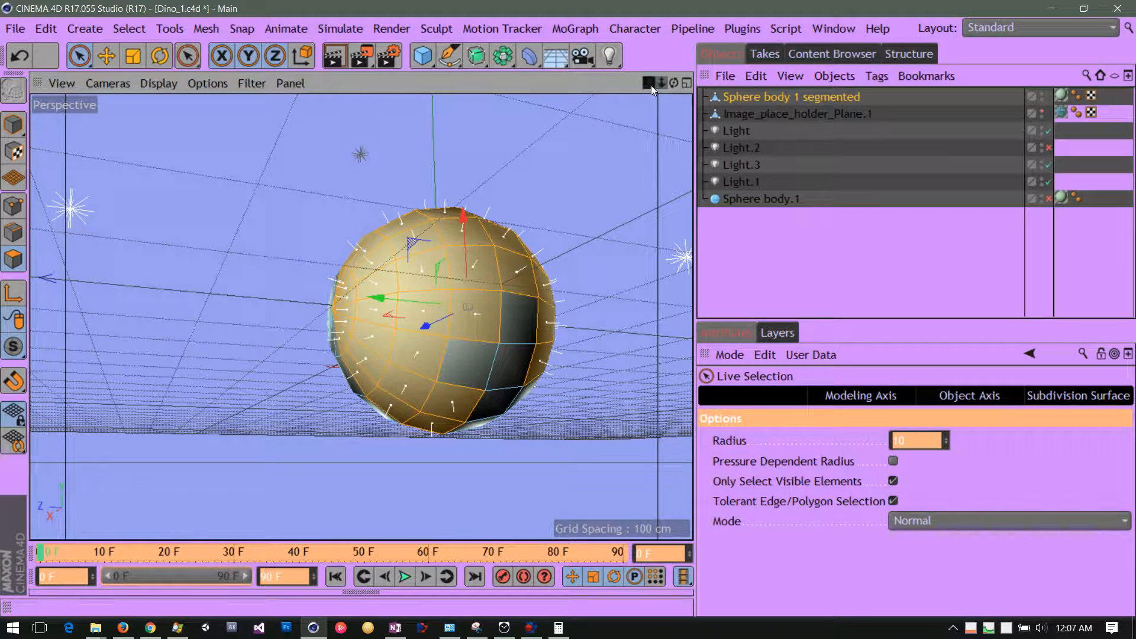
{"action": "mouse_move", "coordinate": [651, 86]}
{"action": "left_mouse_down"}
{"action": "mouse_move", "coordinate": [580, 79]}
{"action": "mouse_move", "coordinate": [724, 79]}
{"action": "mouse_move", "coordinate": [634, 74]}
{"action": "mouse_move", "coordinate": [655, 77]}
{"action": "left_mouse_up"}
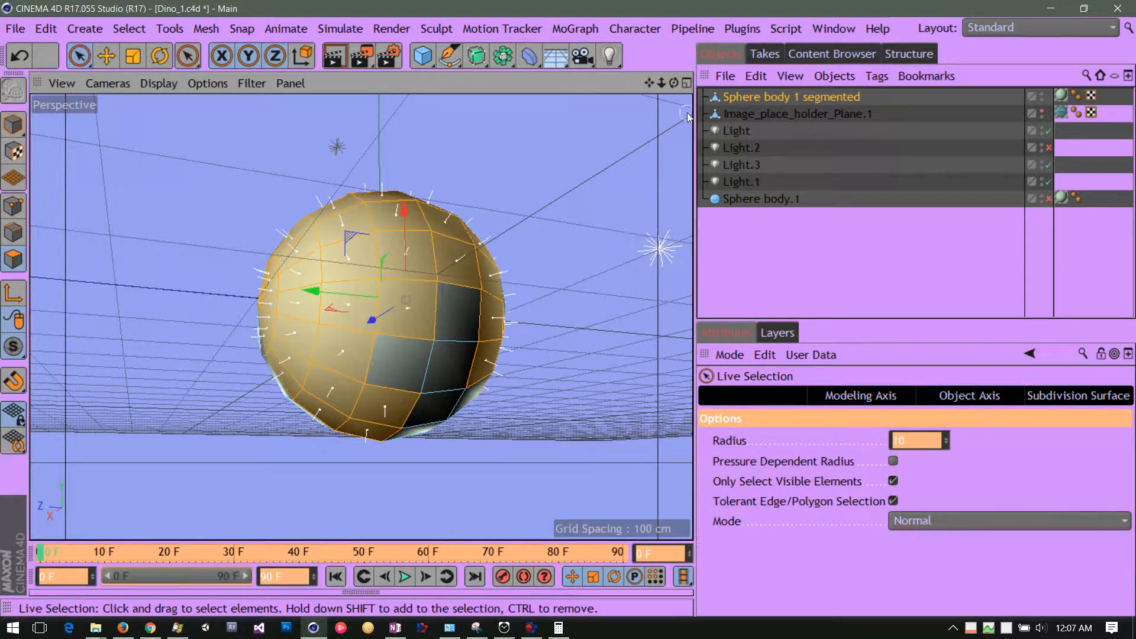
{"action": "left_click_drag", "start_coordinate": [678, 84], "coordinate": [706, 103]}
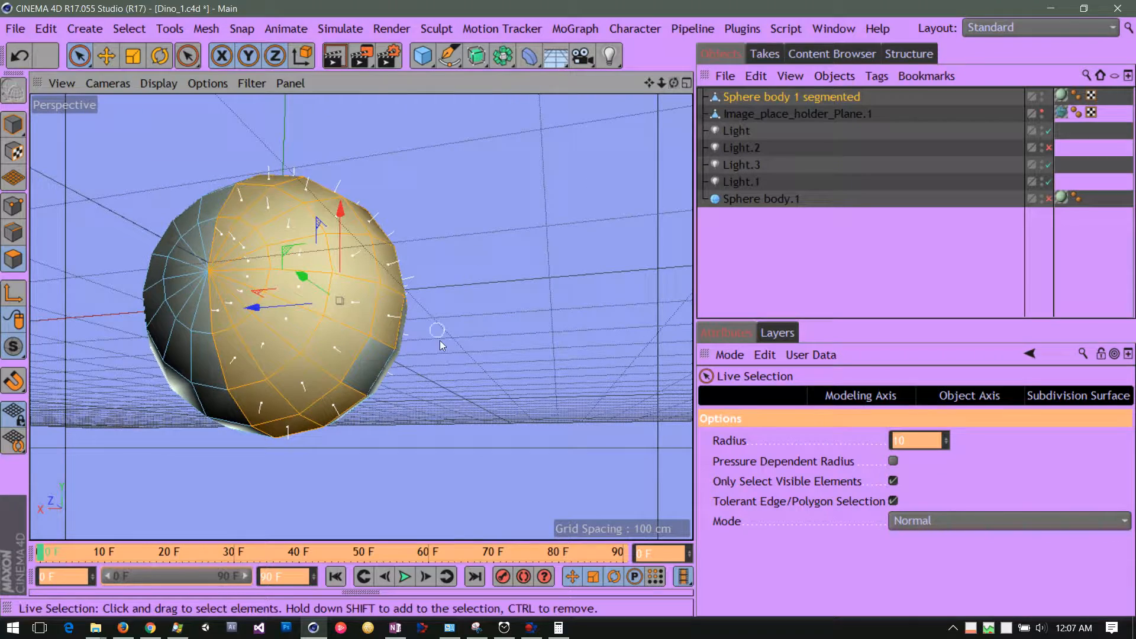
{"action": "left_click", "coordinate": [378, 362], "text": "shift"}
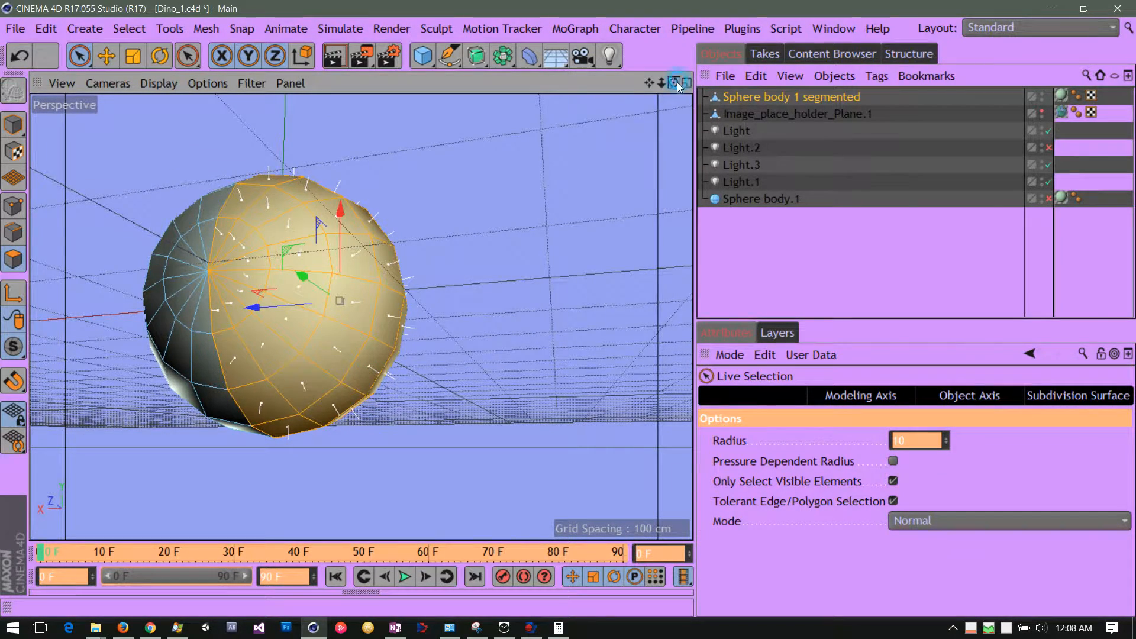
Add the missed polygons on the lower front of the chosen half, up to the sphere's vertical centre line.
{"action": "left_click_drag", "start_coordinate": [675, 83], "coordinate": [401, 97]}
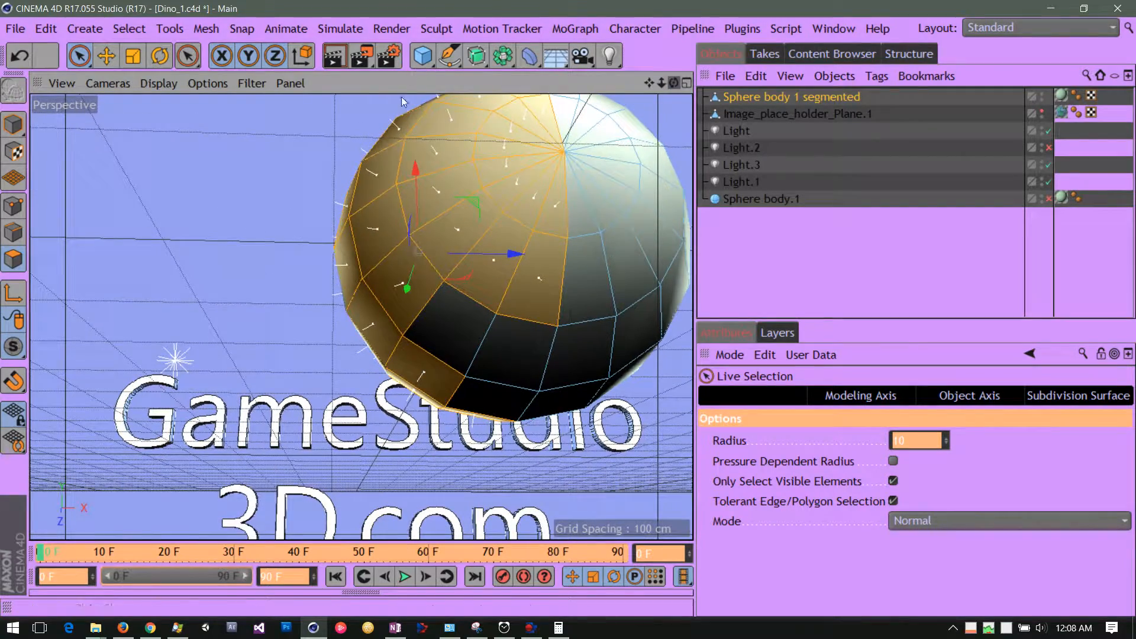
{"action": "left_click_drag", "start_coordinate": [649, 83], "coordinate": [506, 34]}
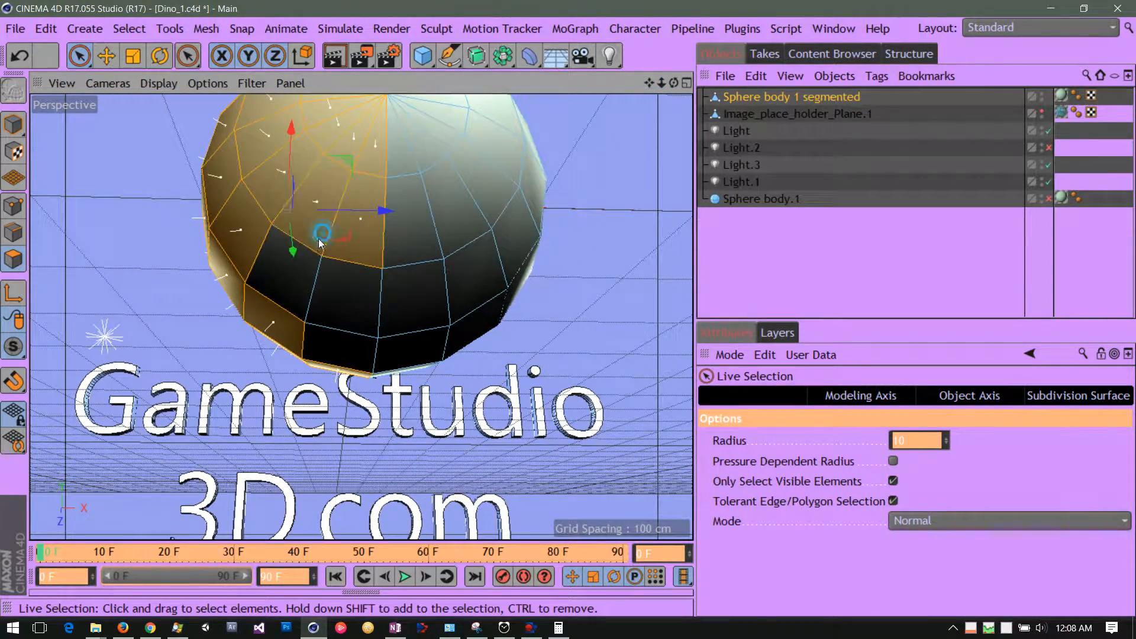
{"action": "left_click_drag", "start_coordinate": [321, 233], "coordinate": [326, 342], "text": "shift"}
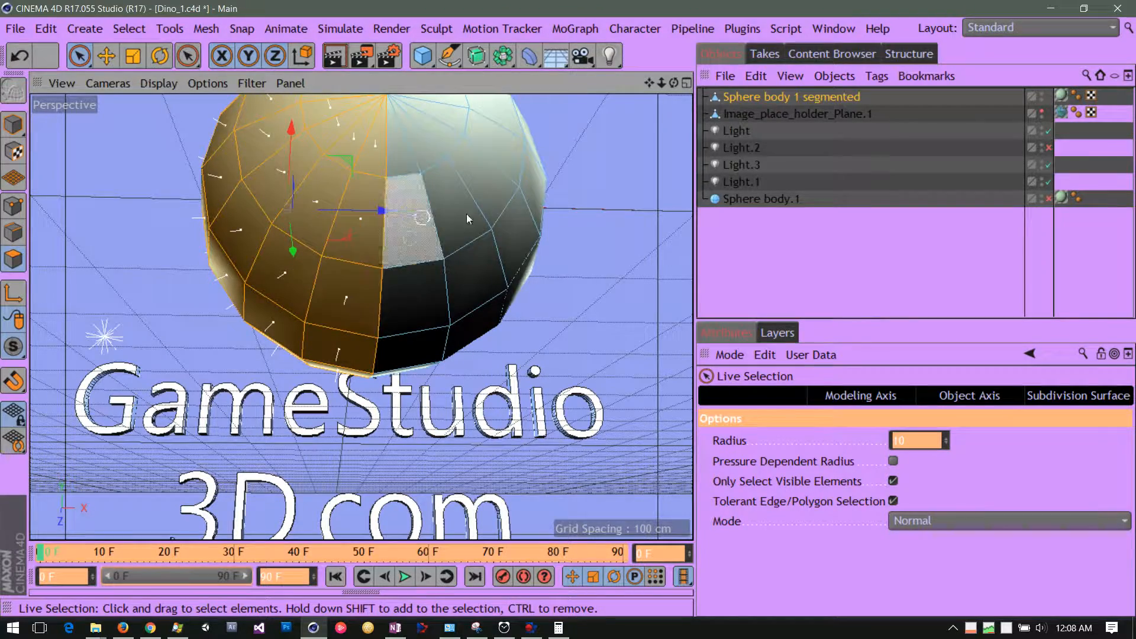
{"action": "left_click_drag", "start_coordinate": [674, 83], "coordinate": [650, 218]}
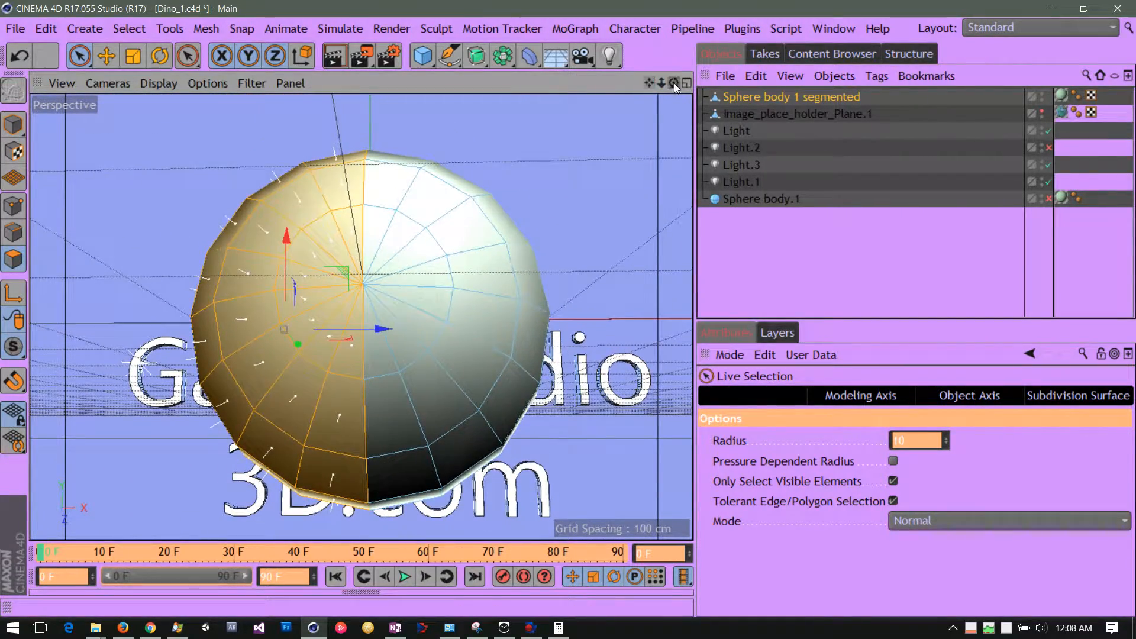
{"action": "left_click_drag", "start_coordinate": [673, 83], "coordinate": [686, 108]}
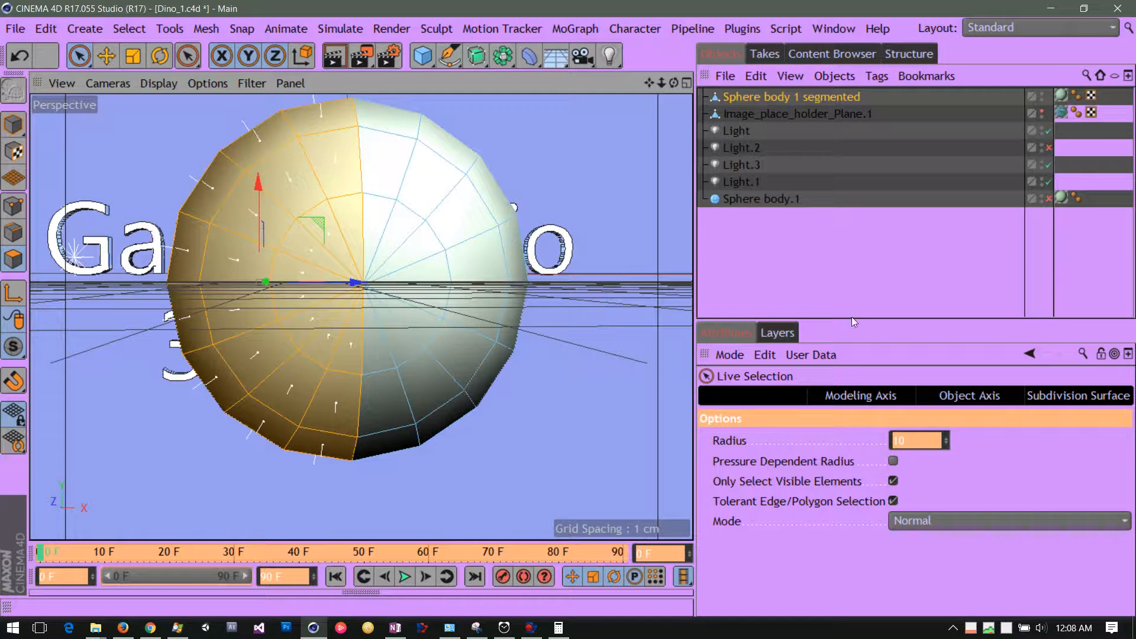
Enlarge the object list and view the whole segmented sphere from the front, slightly above.
{"action": "left_click_drag", "start_coordinate": [853, 326], "coordinate": [854, 391]}
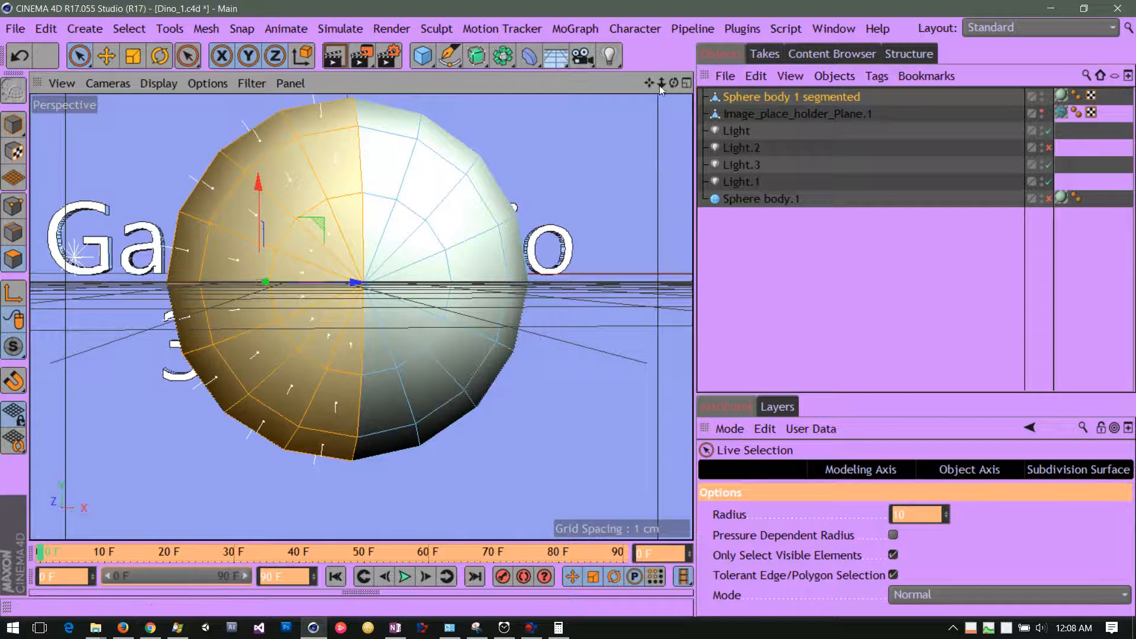
{"action": "left_click_drag", "start_coordinate": [648, 83], "coordinate": [598, 74]}
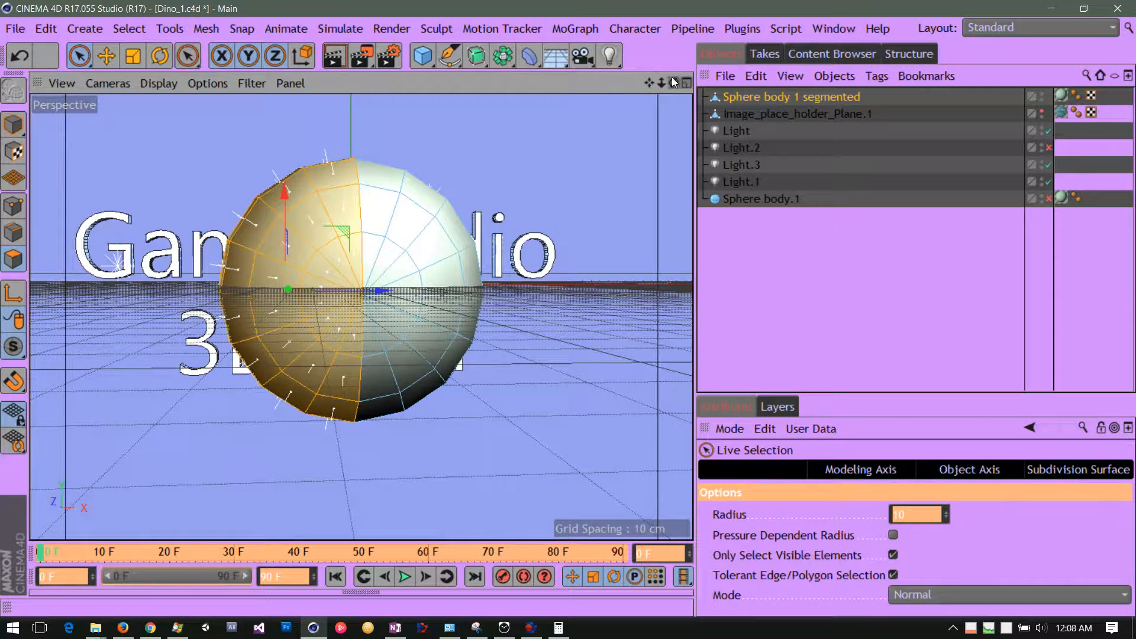
{"action": "left_click_drag", "start_coordinate": [673, 82], "coordinate": [644, 125]}
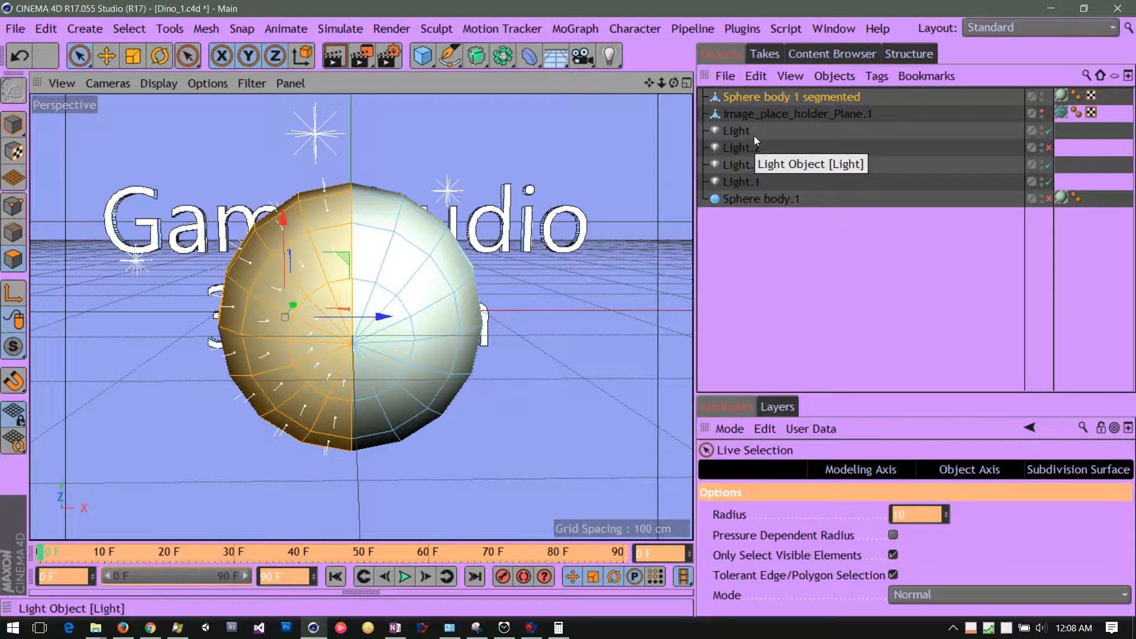
Try to delete the selected half of Sphere body 1 segmented from within the object list, and undo each deletion.
{"action": "key", "text": "ctrl+z"}
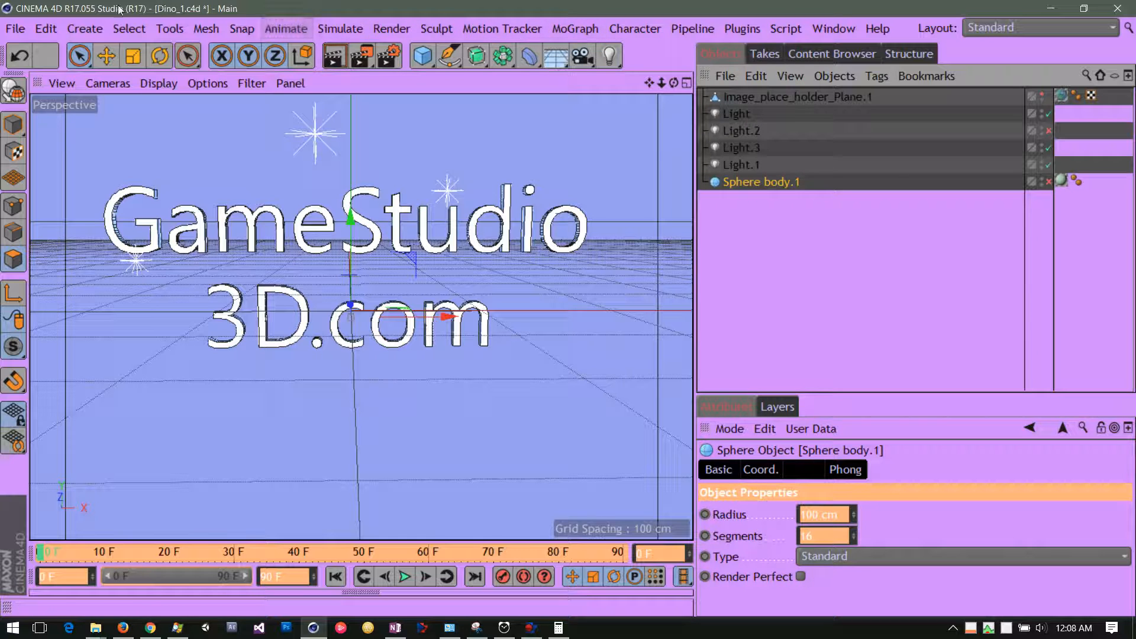
{"action": "left_click", "coordinate": [19, 56]}
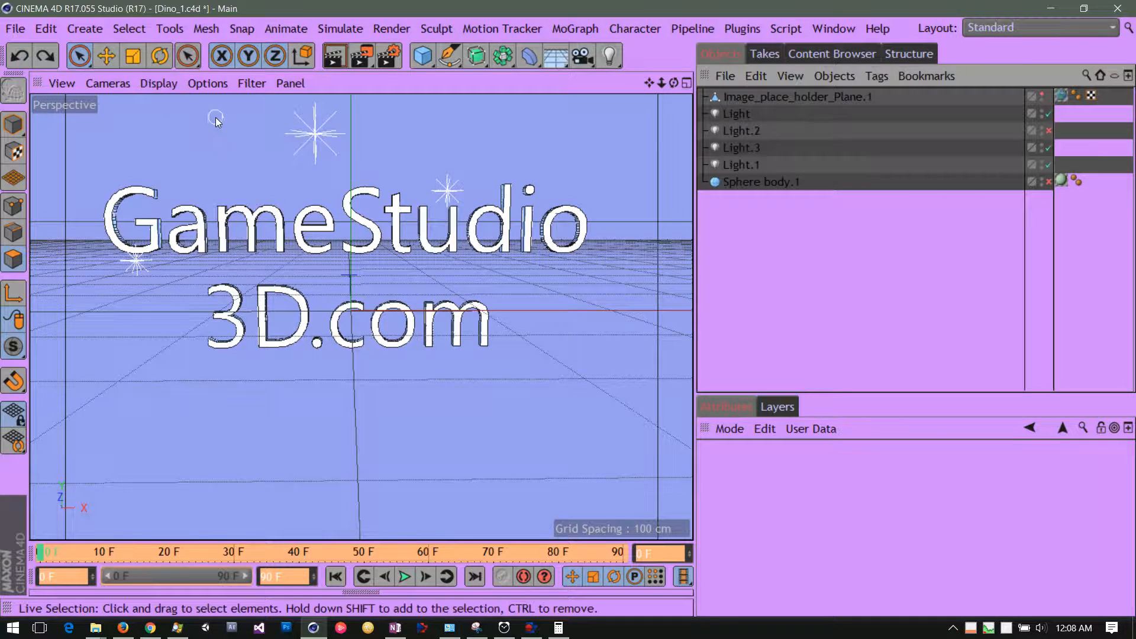
{"action": "left_click", "coordinate": [45, 55]}
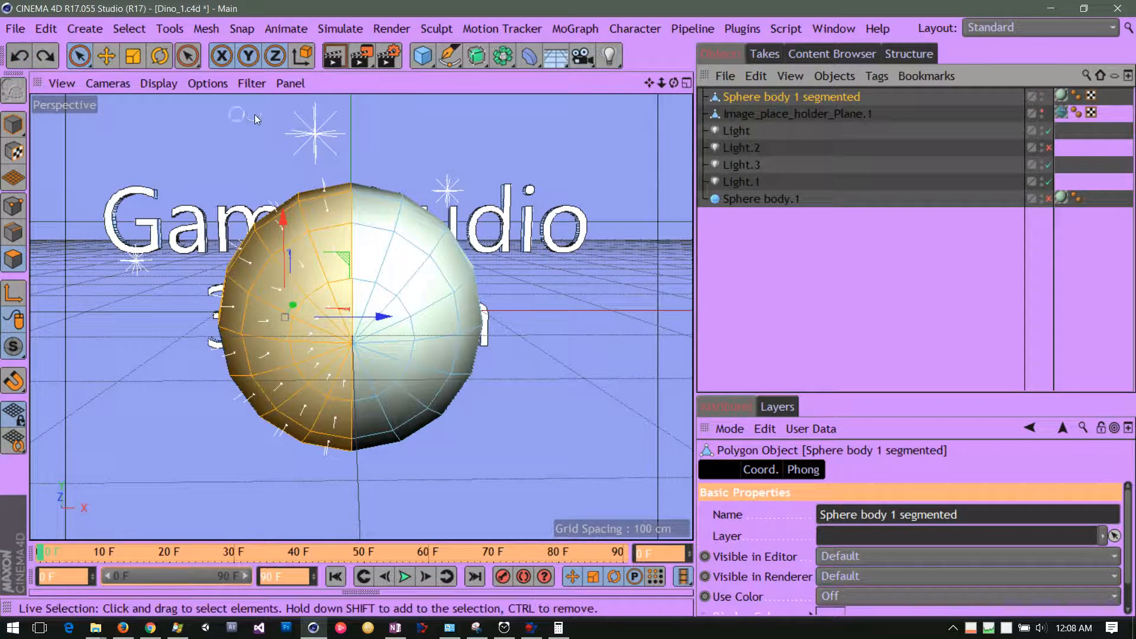
{"action": "left_click", "coordinate": [740, 97]}
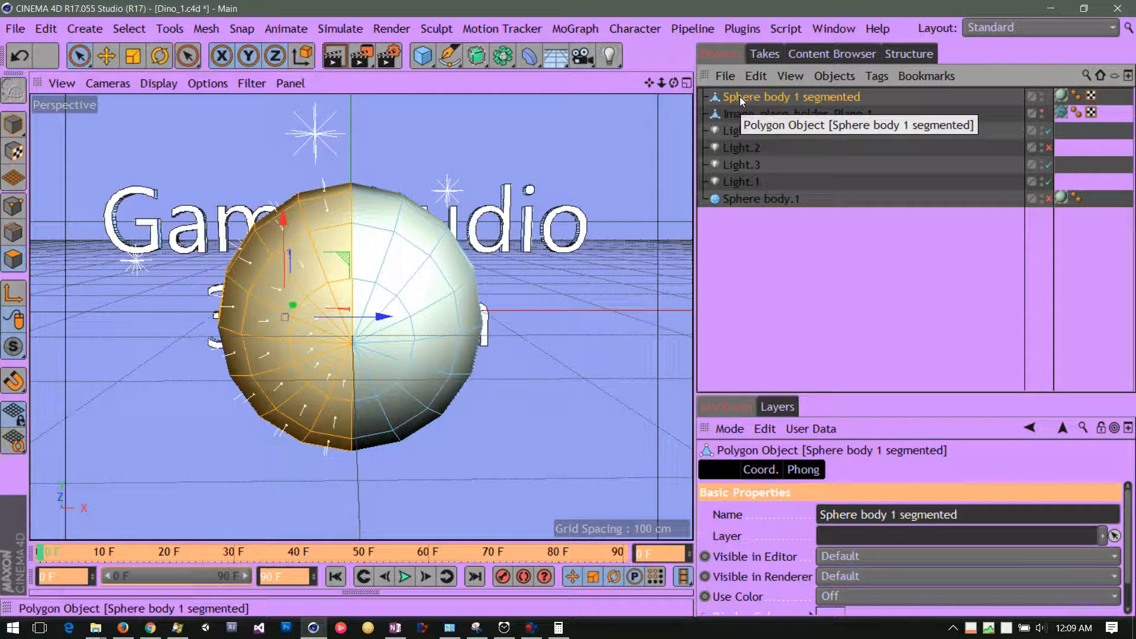
{"action": "key", "text": "Delete"}
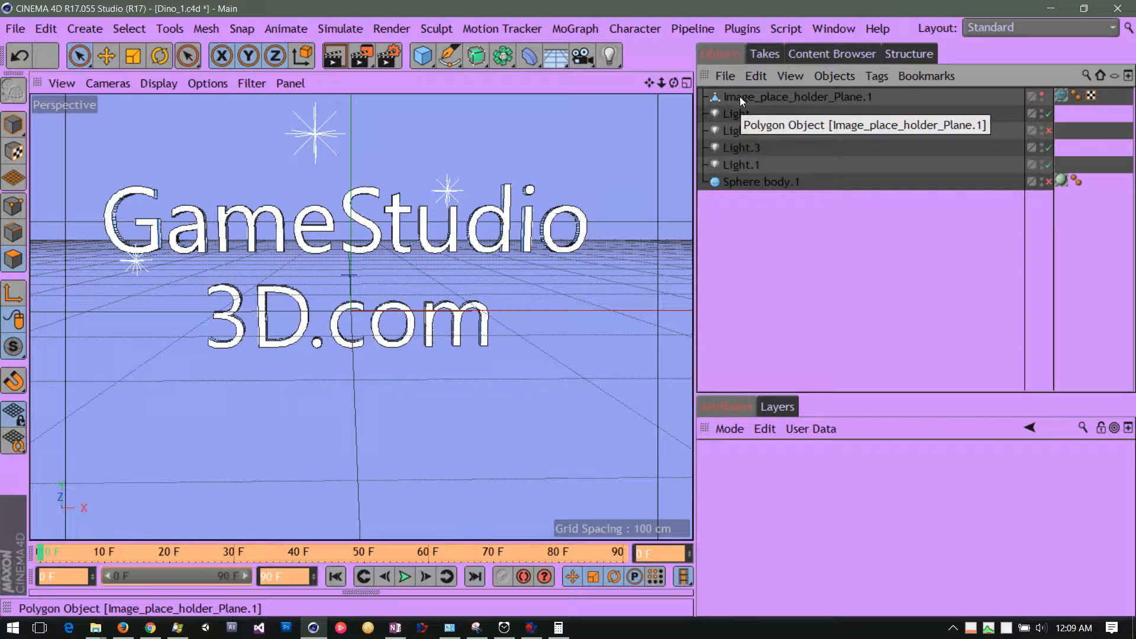
{"action": "left_click", "coordinate": [21, 56]}
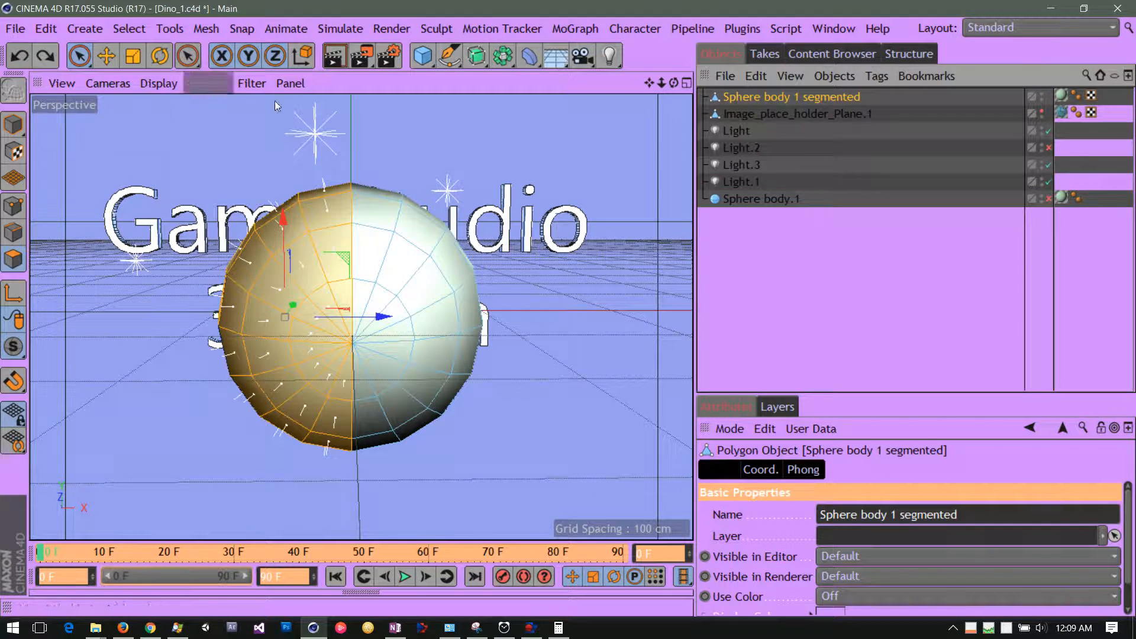
{"action": "left_click", "coordinate": [755, 75]}
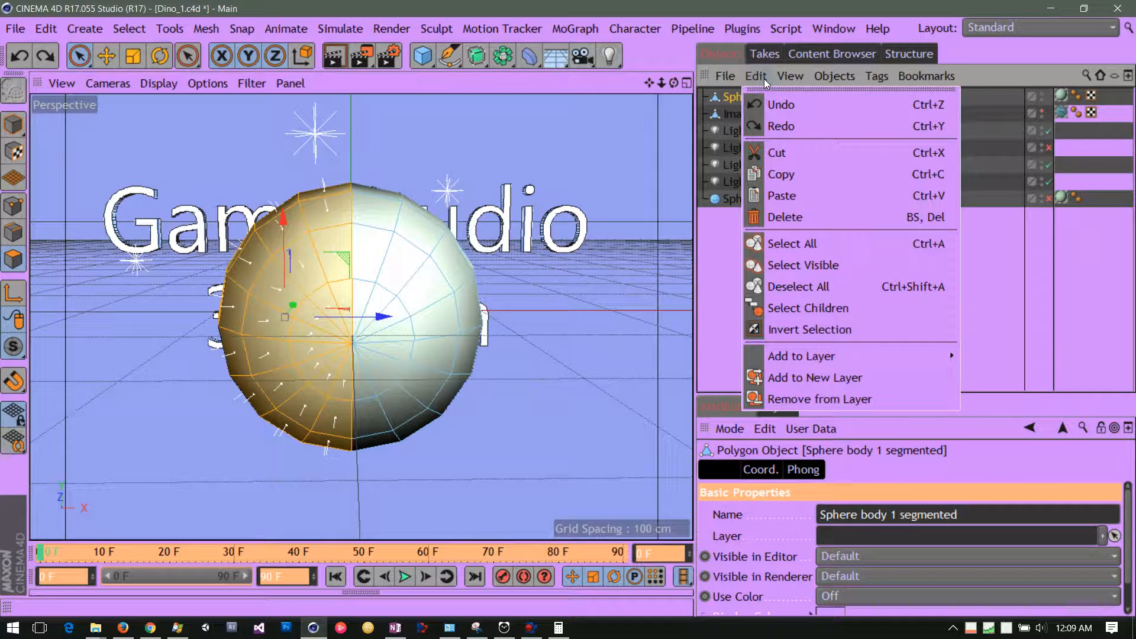
{"action": "left_click", "coordinate": [783, 219]}
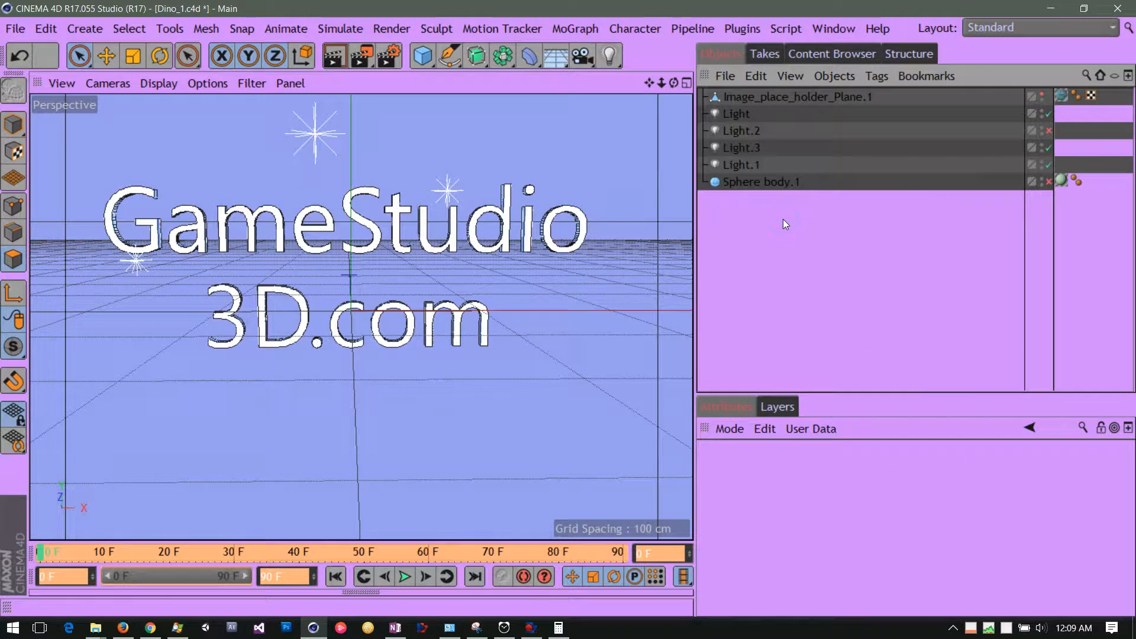
{"action": "left_click", "coordinate": [23, 58]}
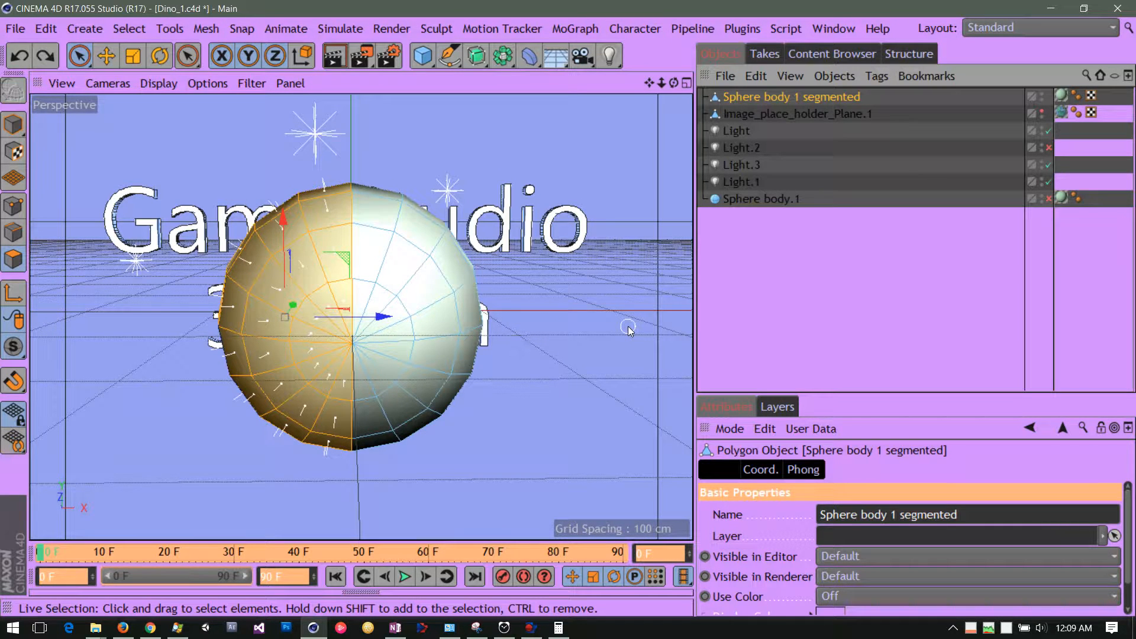
Delete the selected polygons of the segmented sphere and view the remaining half from its side.
{"action": "key", "text": "Delete"}
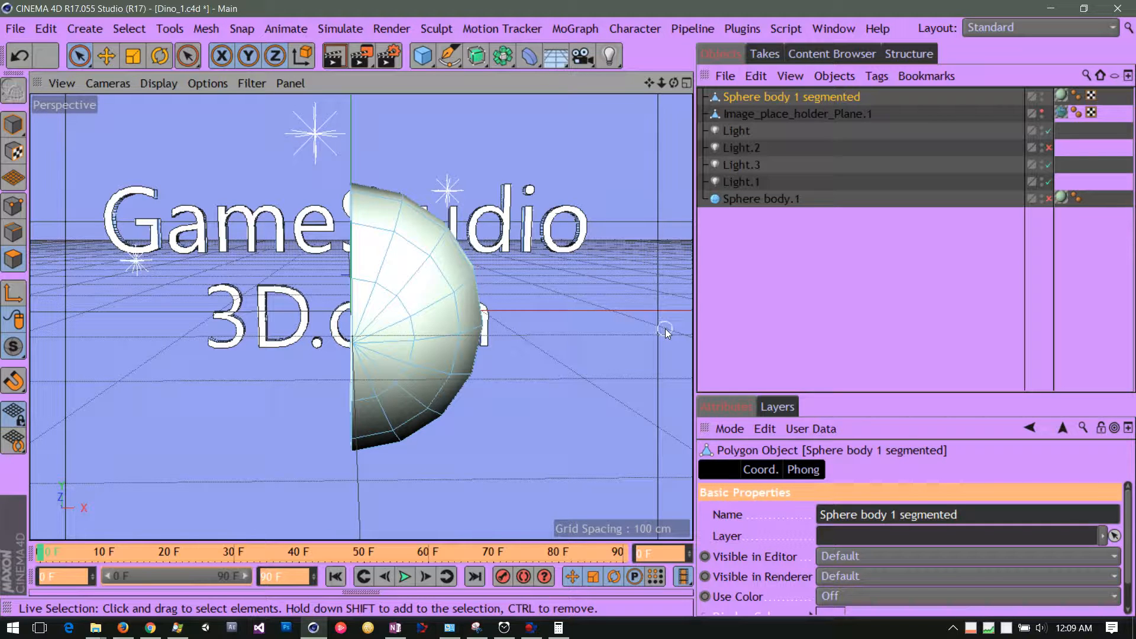
{"action": "left_click_drag", "start_coordinate": [674, 83], "coordinate": [488, 80]}
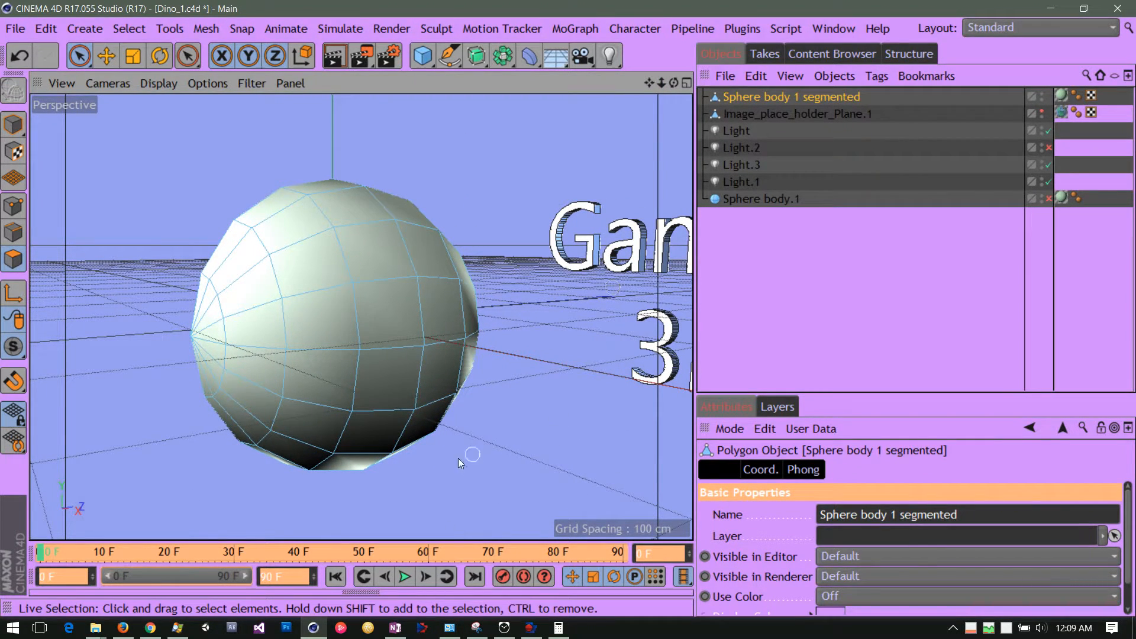
{"action": "mouse_move", "coordinate": [531, 632]}
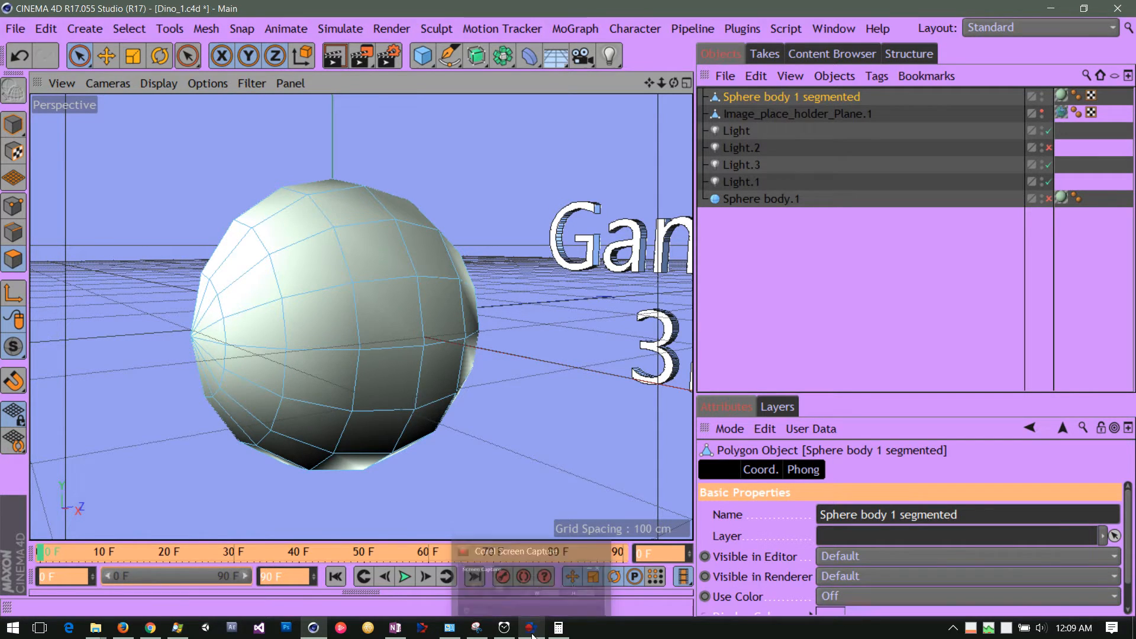